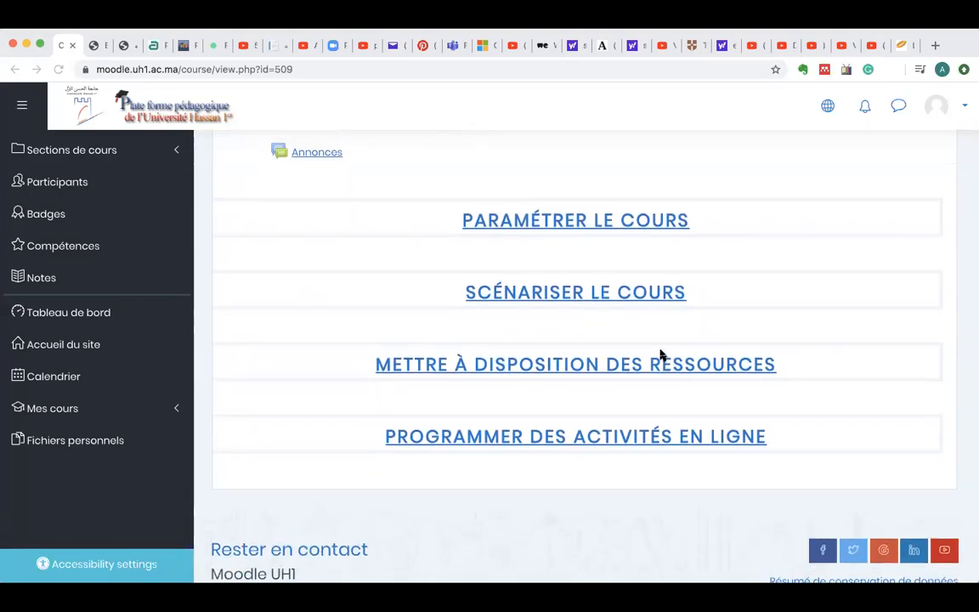
Step: Activate editing mode for the course "Maîtrise des fonctionnalités pédagogiques sur la plateforme"
scroll(662, 356, up, 4)
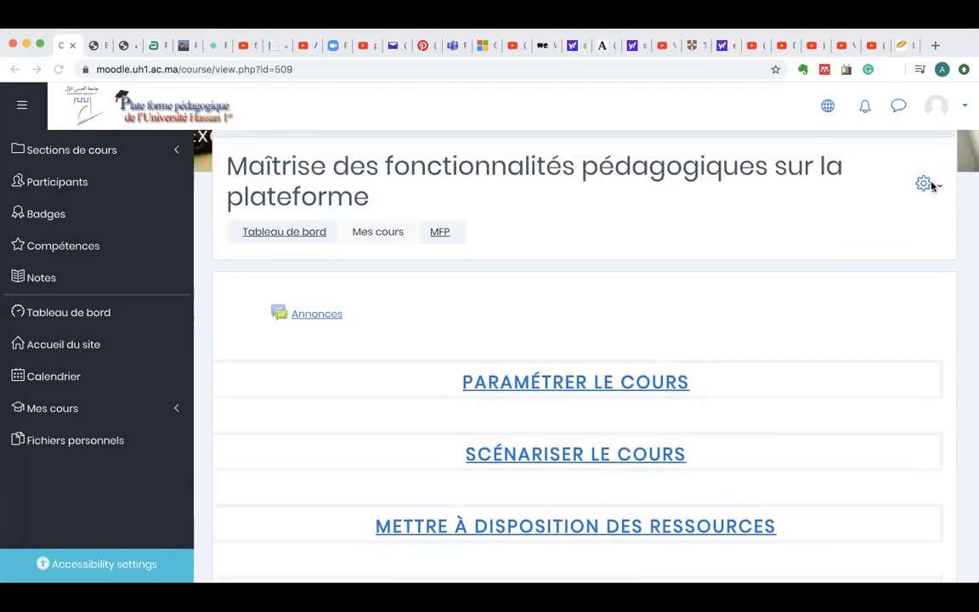
click(932, 185)
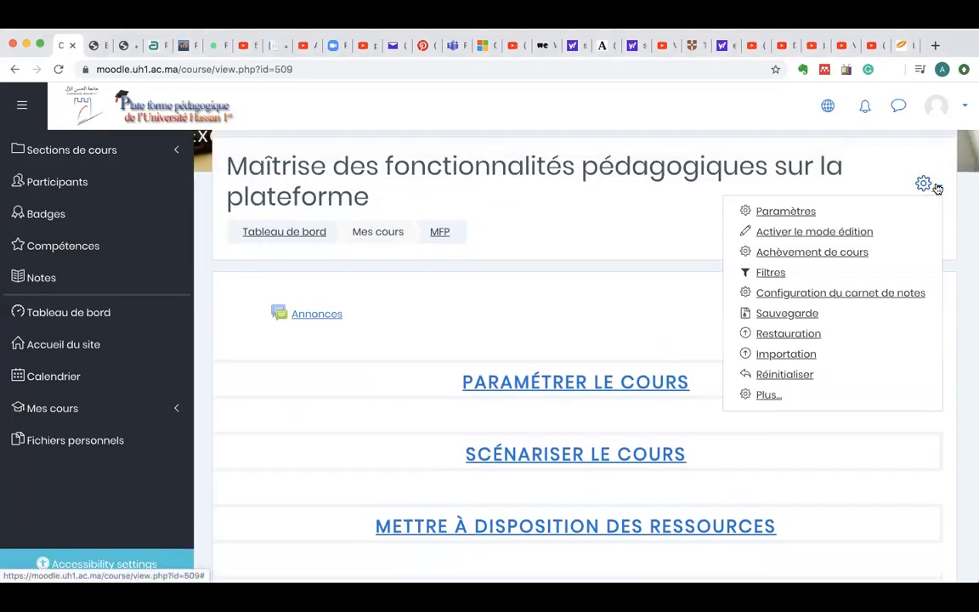
click(802, 233)
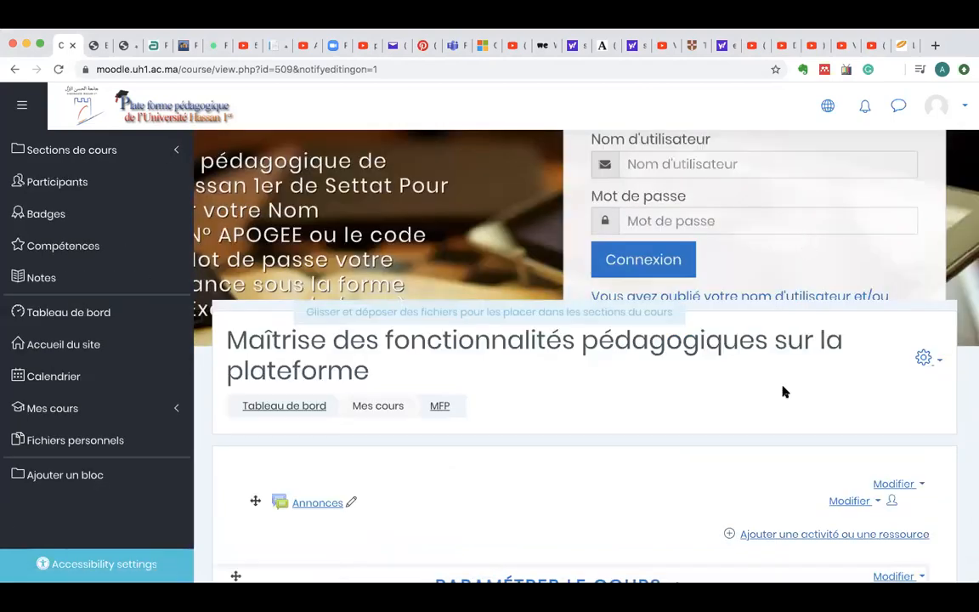
Step: Start adding an activity or resource to the "Scénariser le cours" section
scroll(784, 391, down, 5)
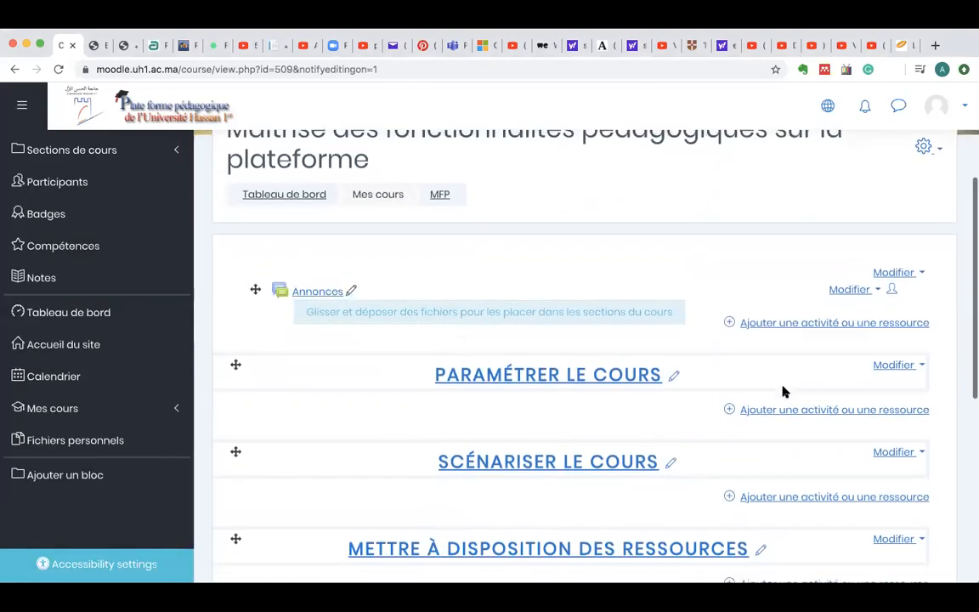
scroll(783, 391, down, 1)
scroll(784, 391, down, 2)
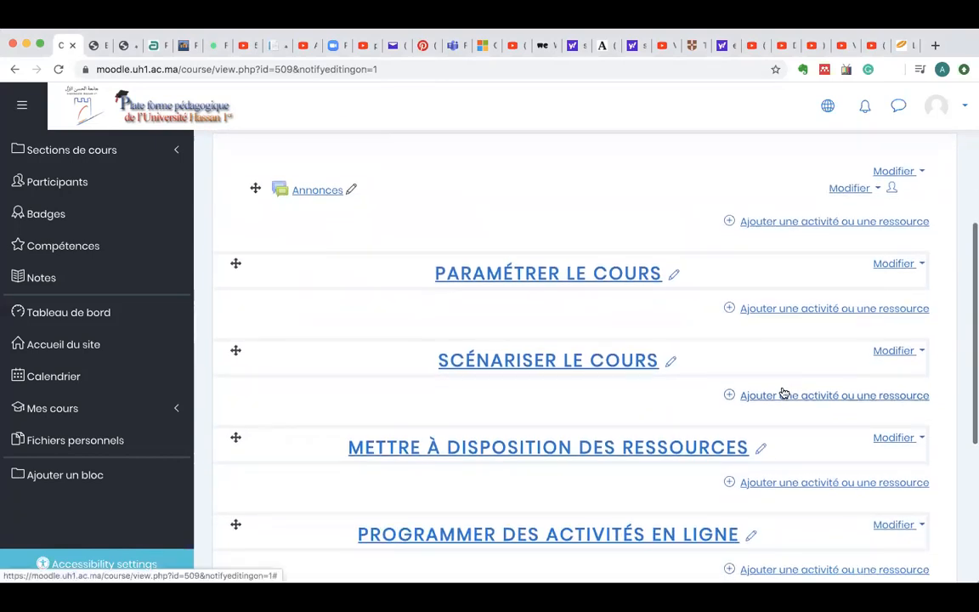
scroll(784, 393, down, 2)
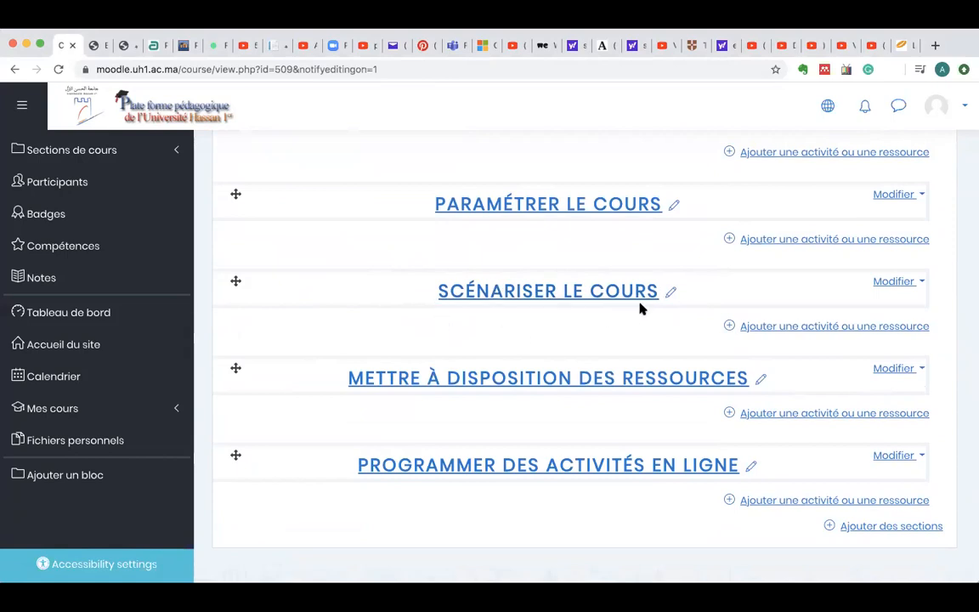
click(806, 327)
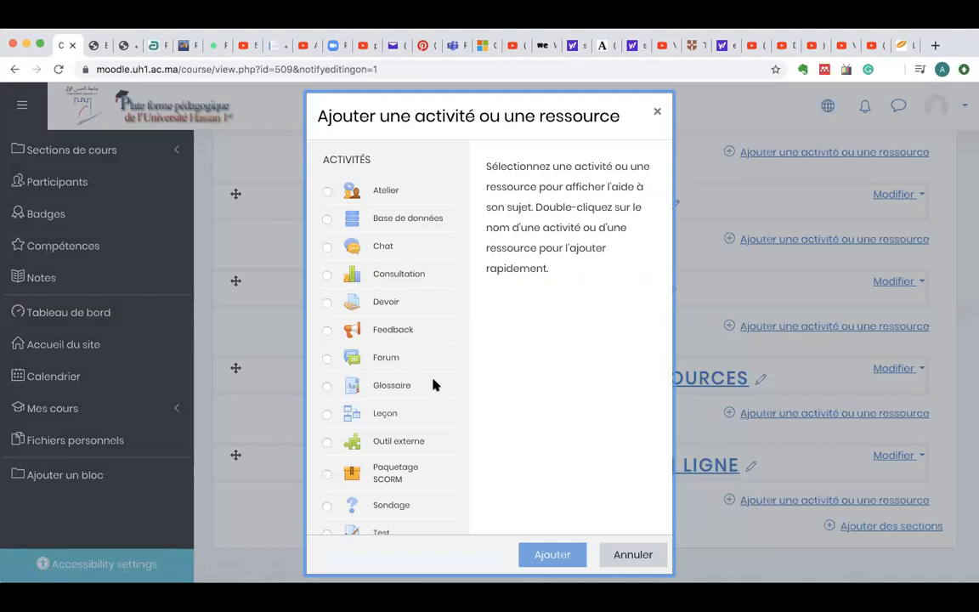
Step: Look through the available activity and resource types, from Atelier to URL
scroll(432, 385, down, 2)
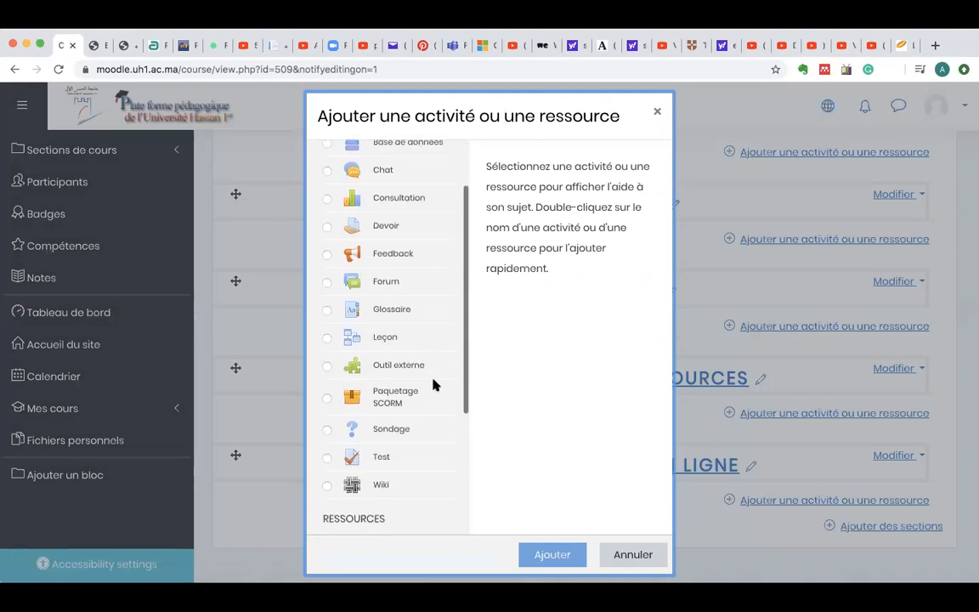
scroll(433, 385, up, 2)
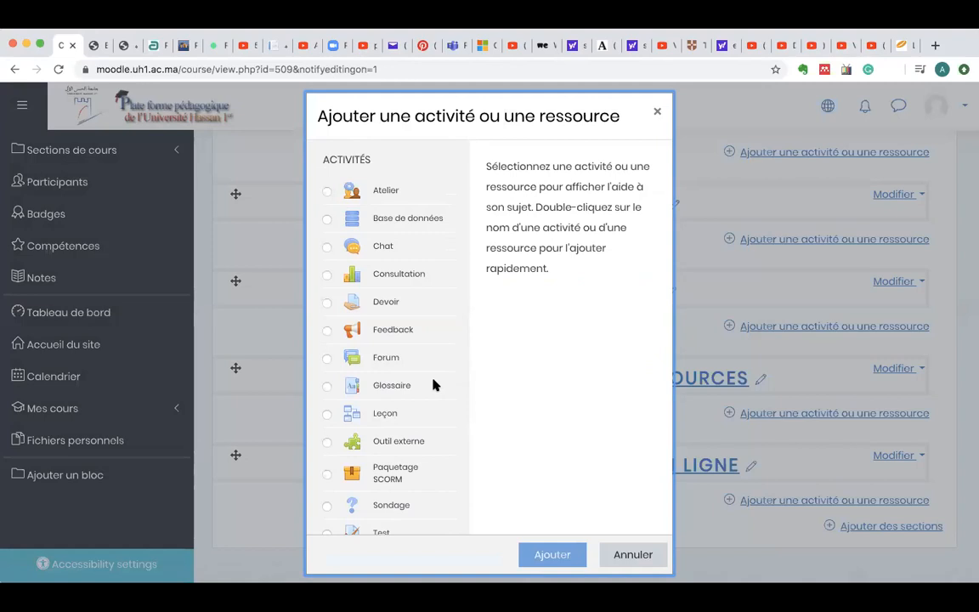
scroll(433, 385, down, 3)
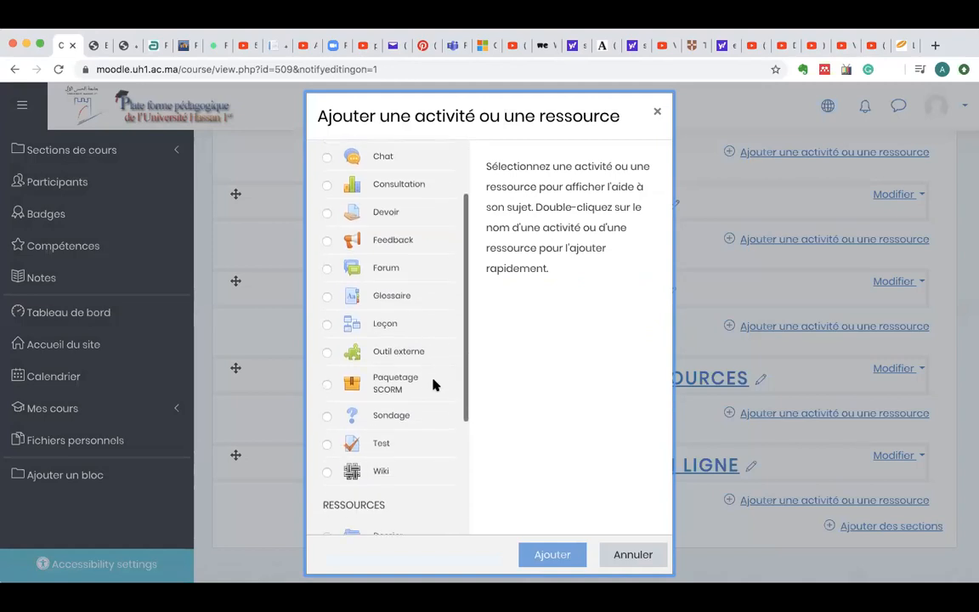
scroll(433, 385, down, 3)
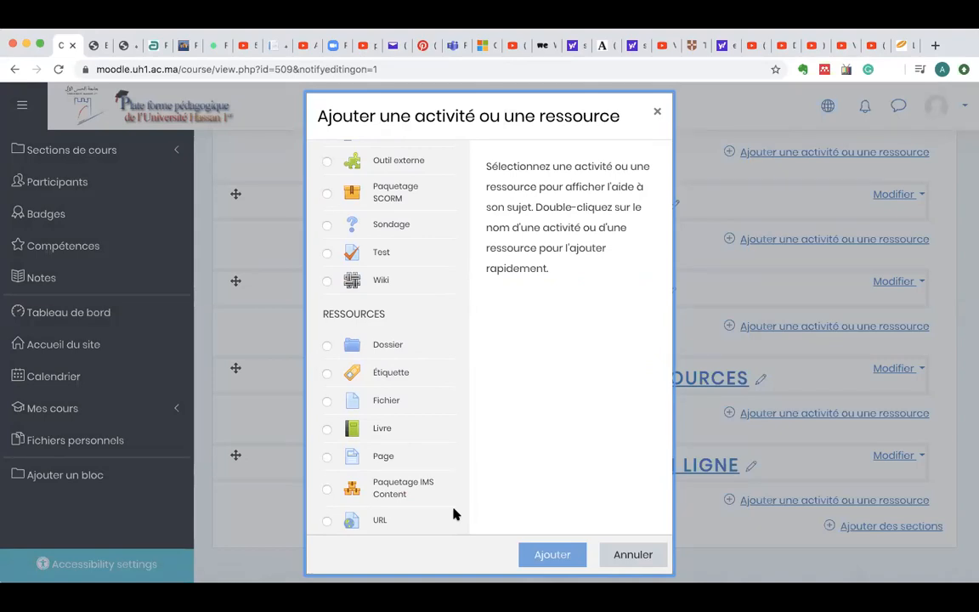
scroll(402, 349, up, 5)
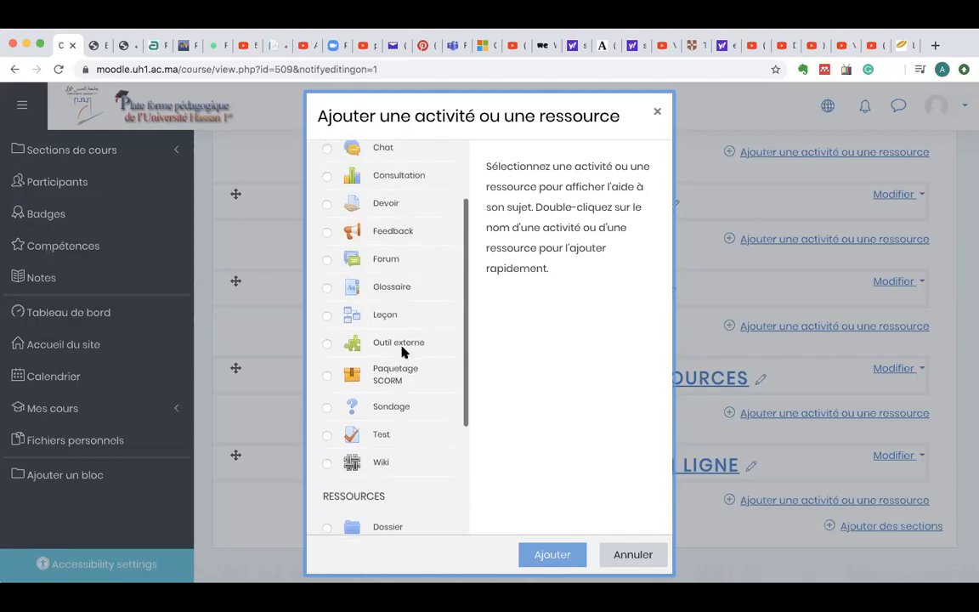
scroll(402, 351, up, 2)
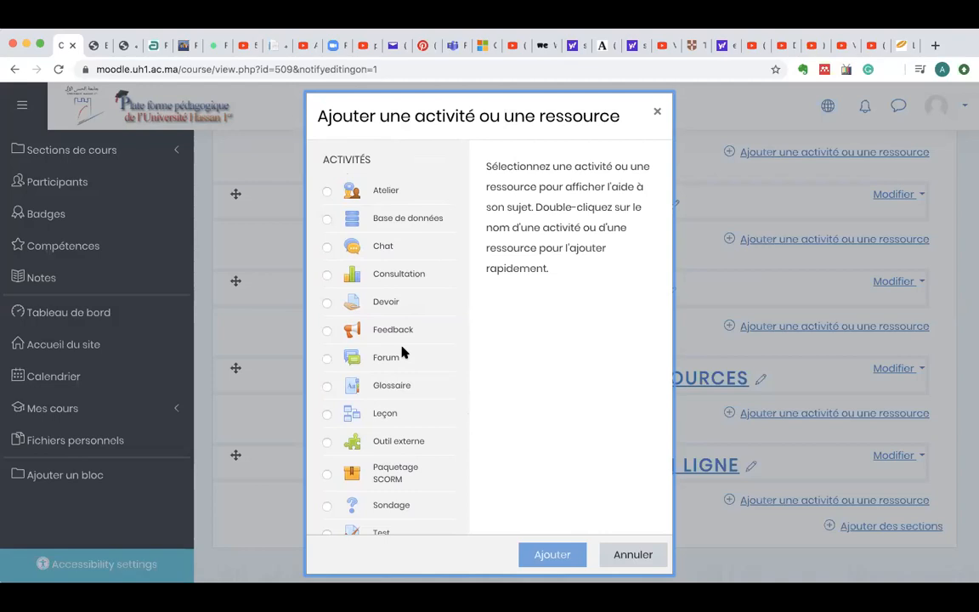
Step: Read the descriptions of the resource types Dossier, Étiquette, Fichier, Livre, Page, Paquetage IMS Content and URL
scroll(404, 352, down, 5)
click(403, 352)
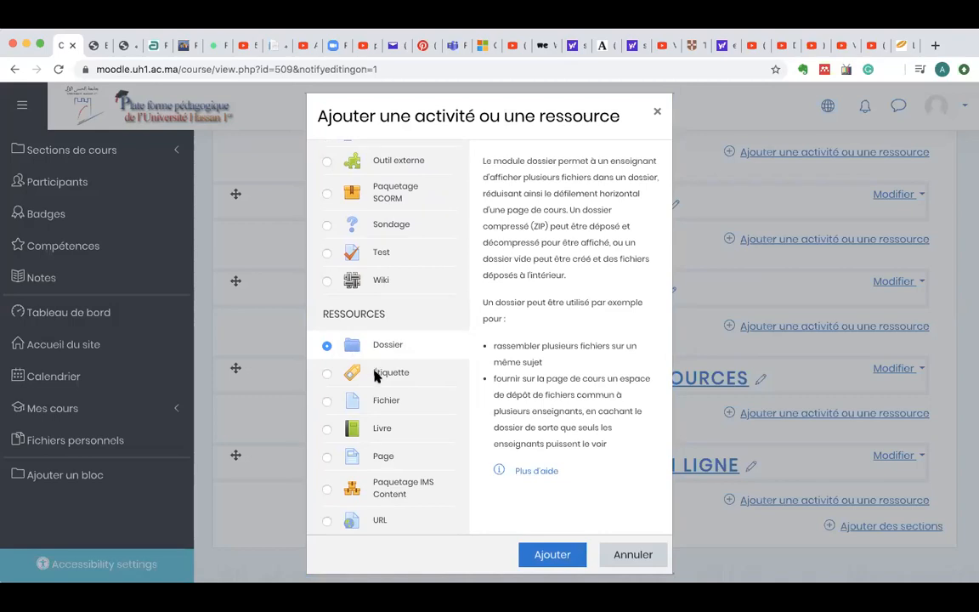
click(375, 374)
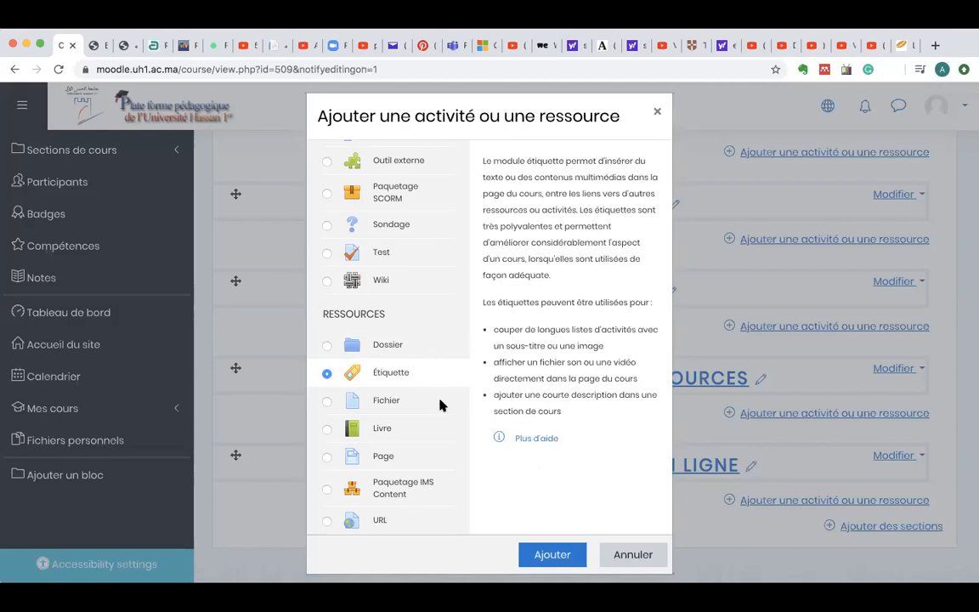
click(387, 403)
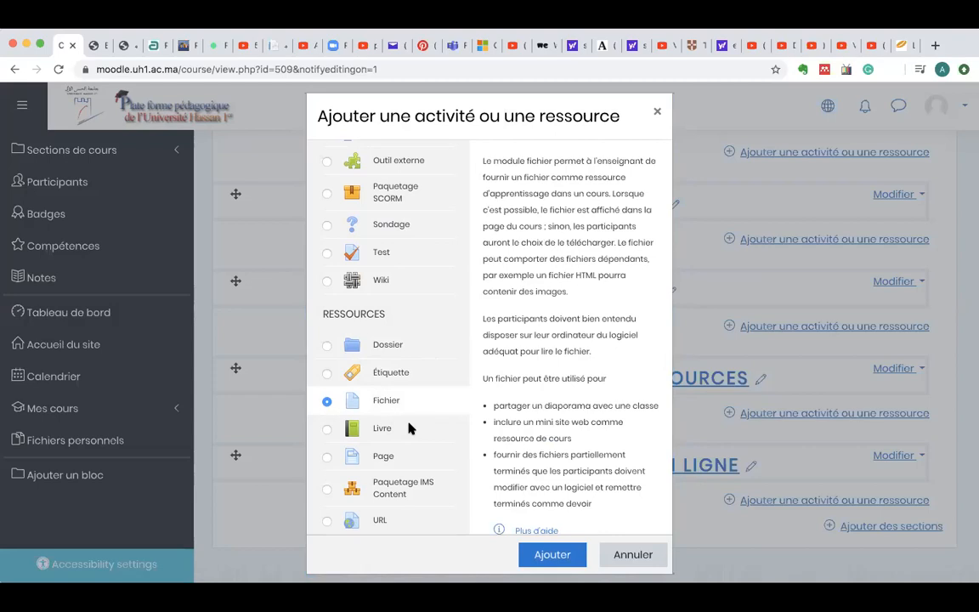
click(408, 430)
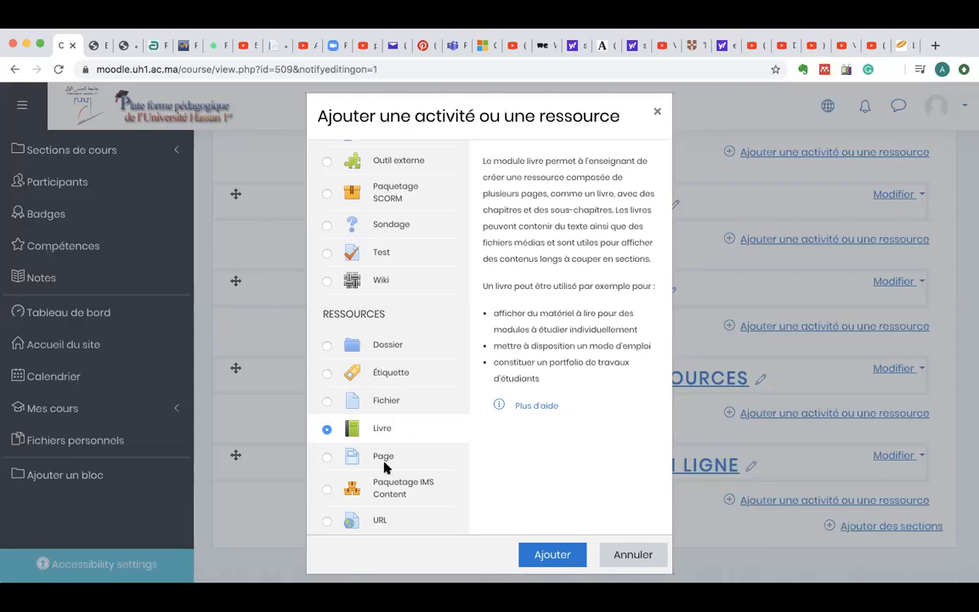
click(384, 459)
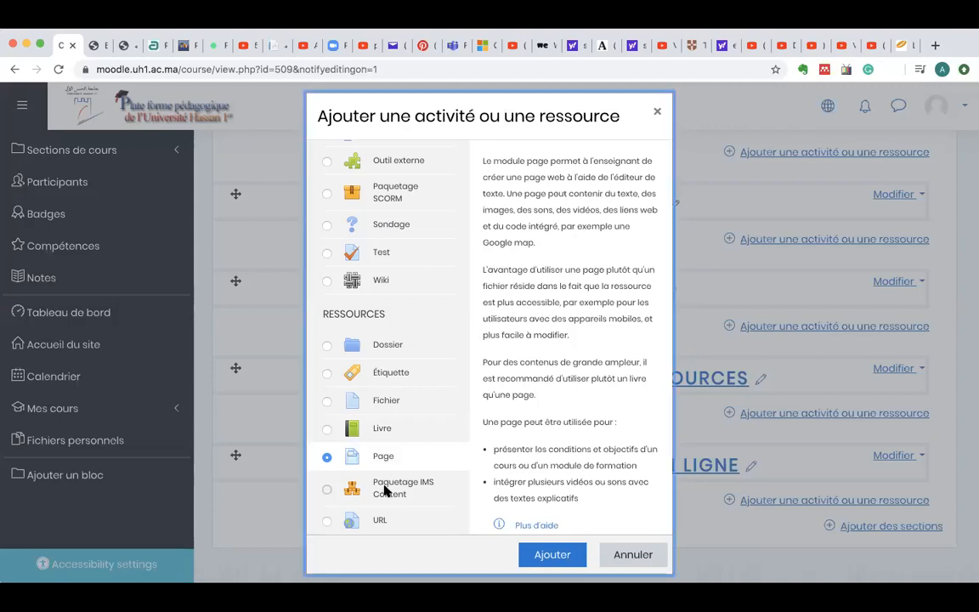
click(384, 491)
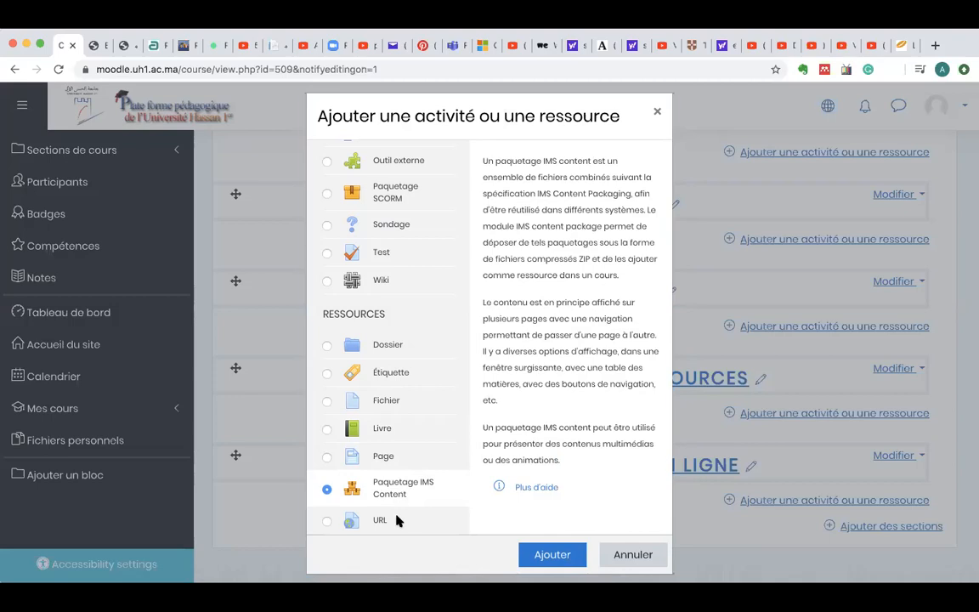
click(396, 518)
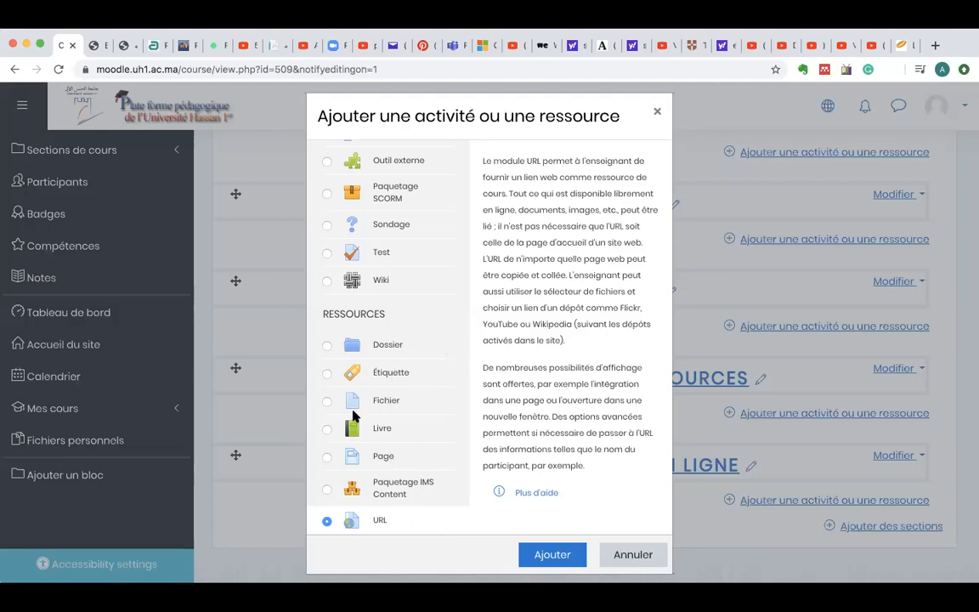
Step: Add a Fichier resource to the section and name it "Thèse doctorale relative à la scénarisation pédagogique"
click(326, 401)
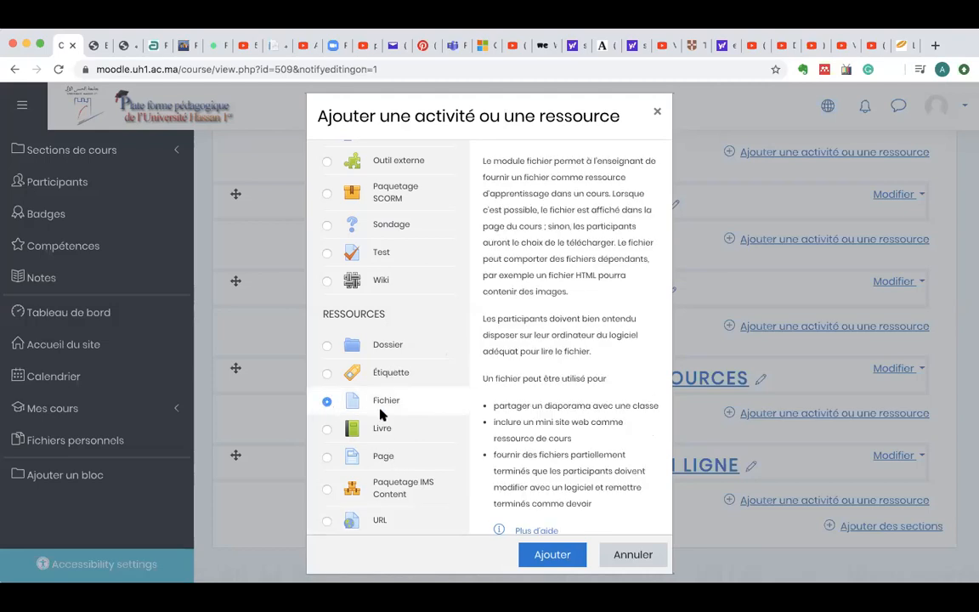
click(549, 561)
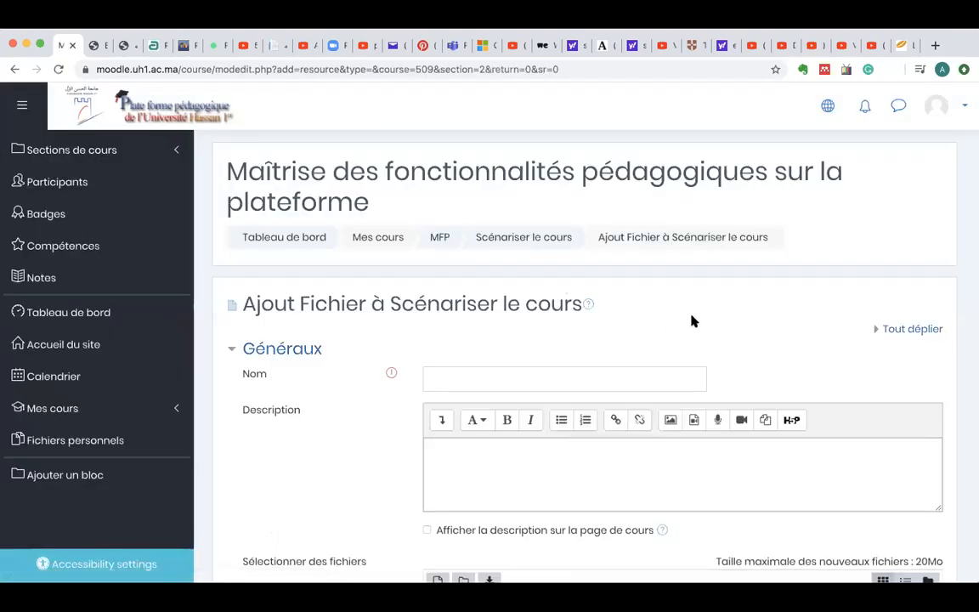
scroll(693, 322, down, 3)
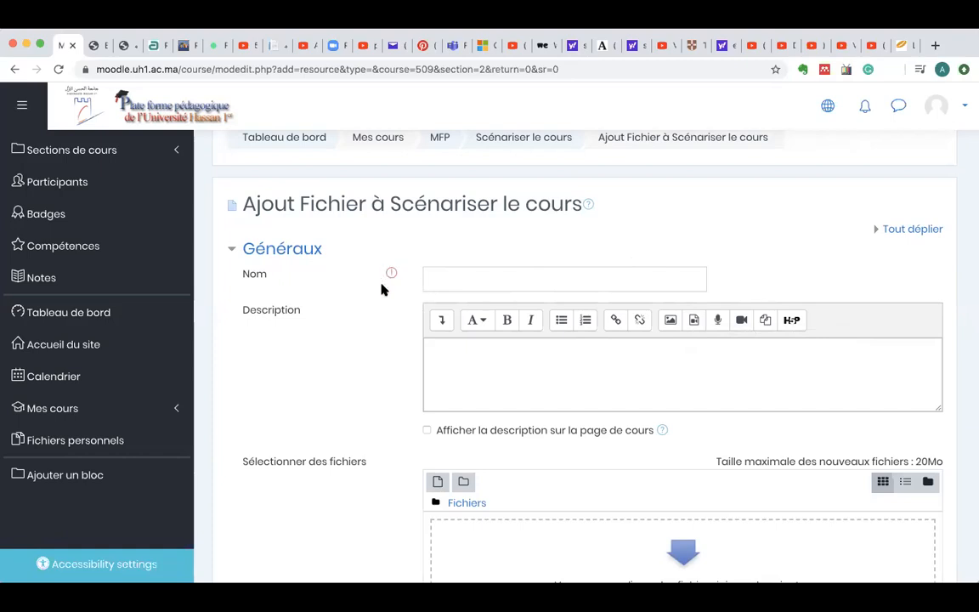
click(444, 279)
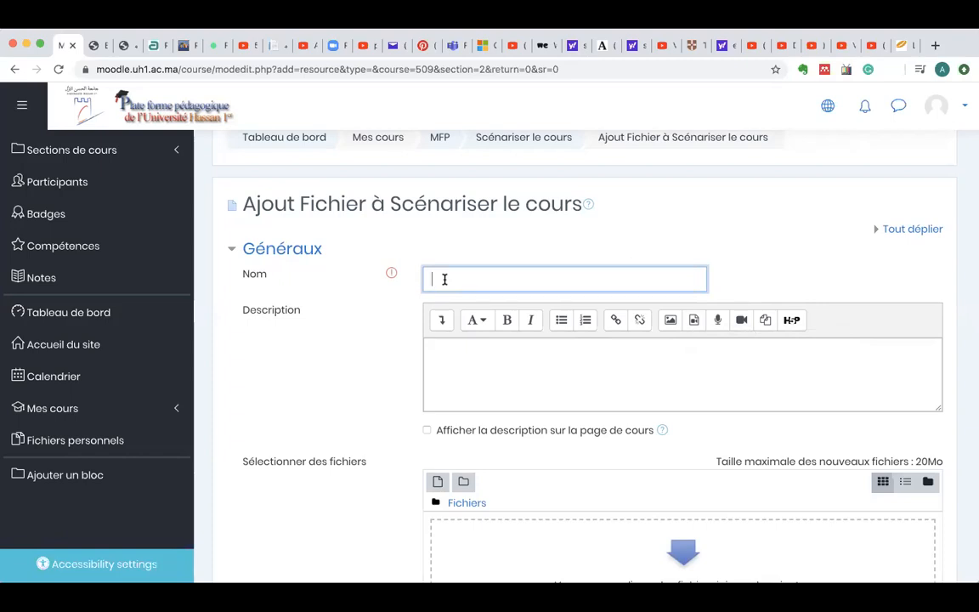
text(Thèse doctorale relative )
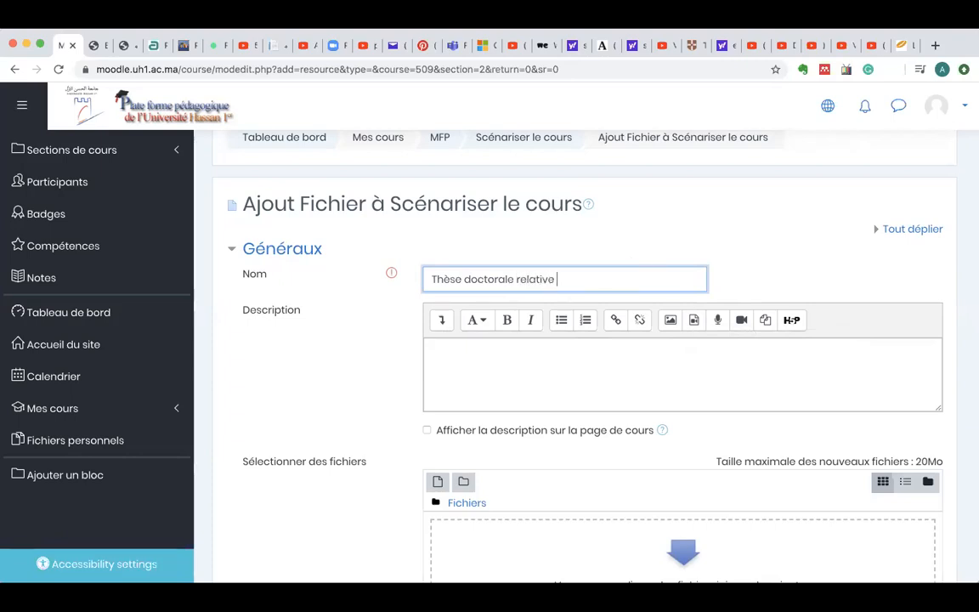
text(à la scénari)
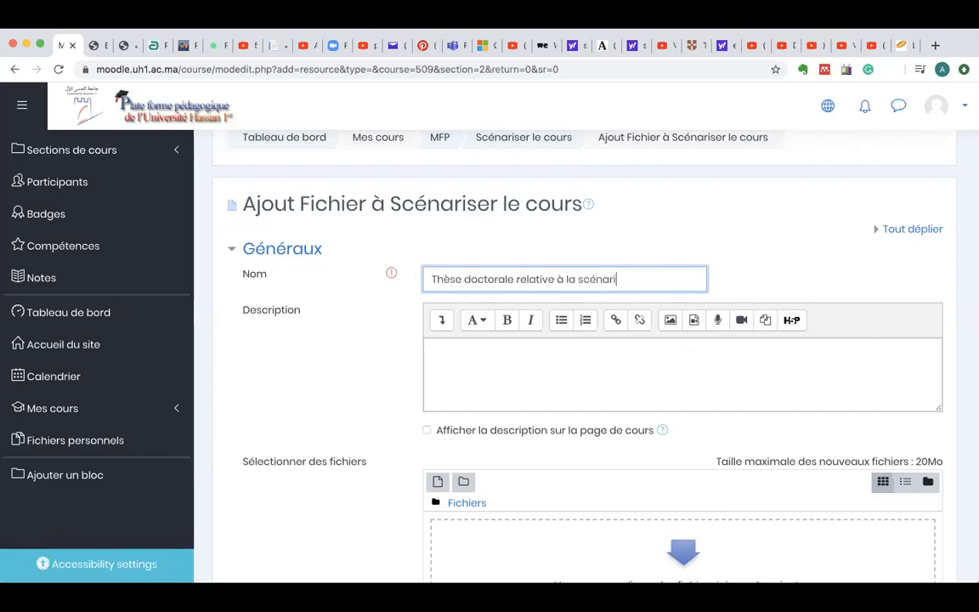
text(sation pédagogique)
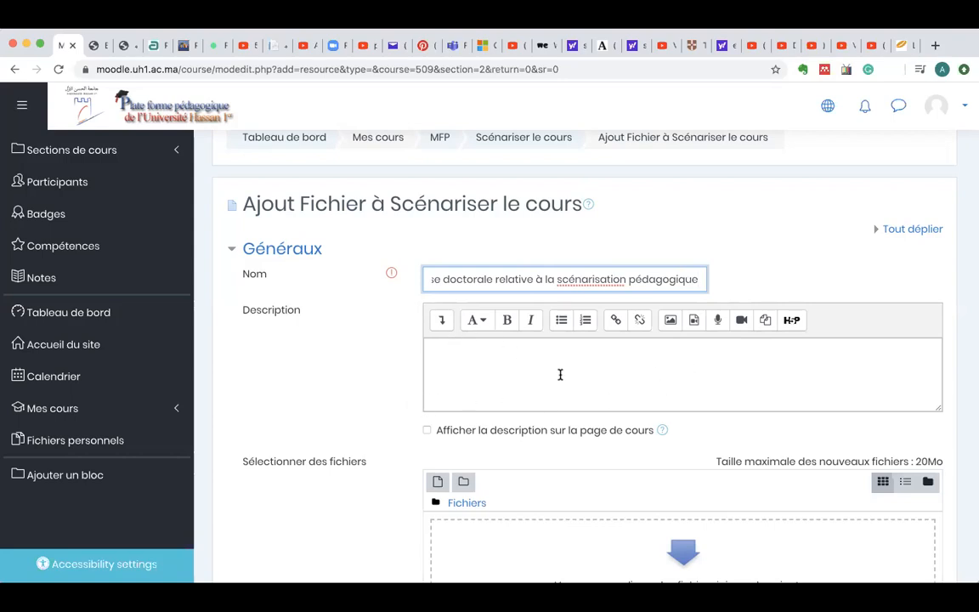
Step: Upload La_Scenarisation_De_Levaluation_Des_Acti.pdf from the Plateforme-elearning folder as the resource's file
scroll(551, 443, down, 2)
scroll(551, 443, down, 1)
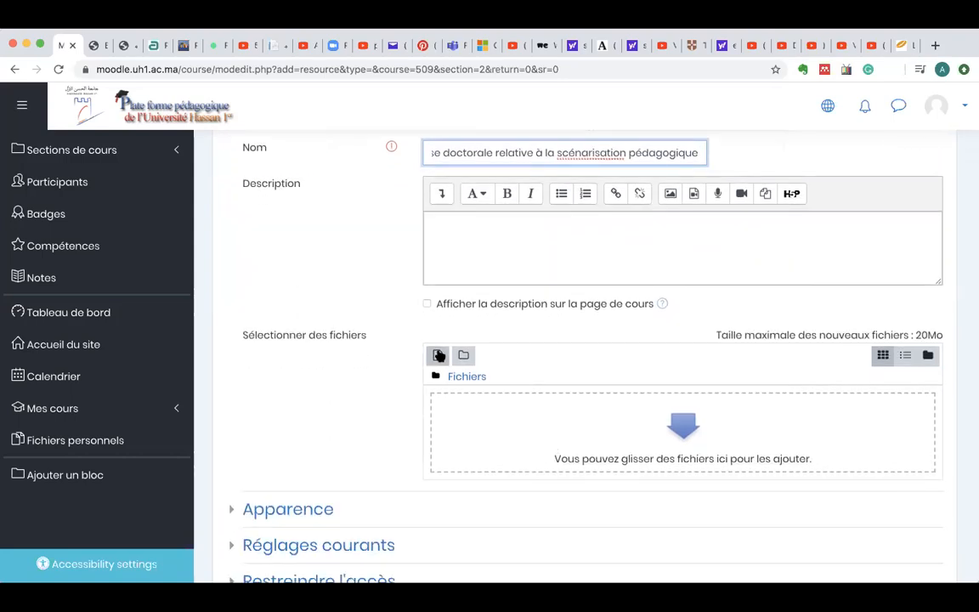
click(438, 355)
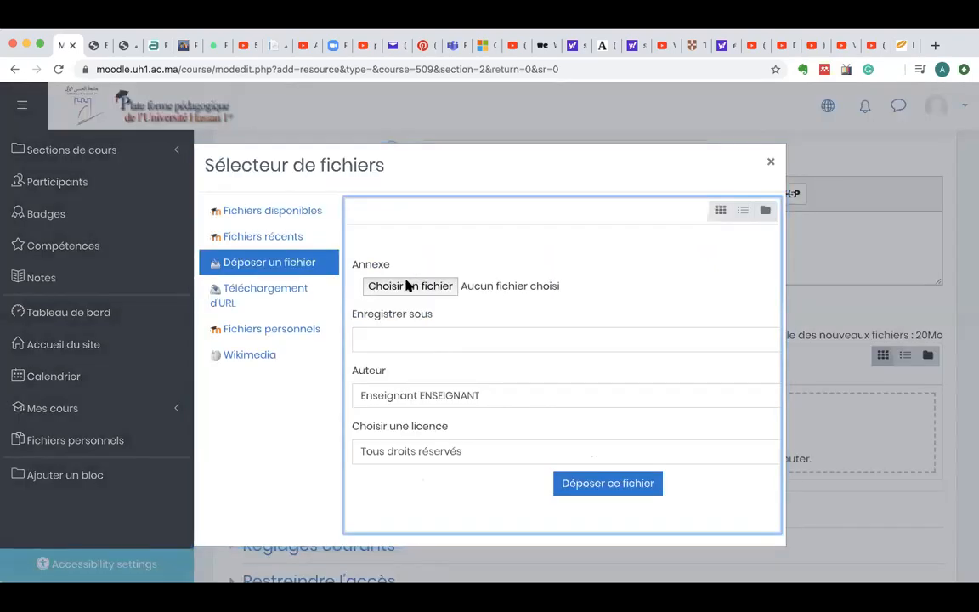
click(411, 287)
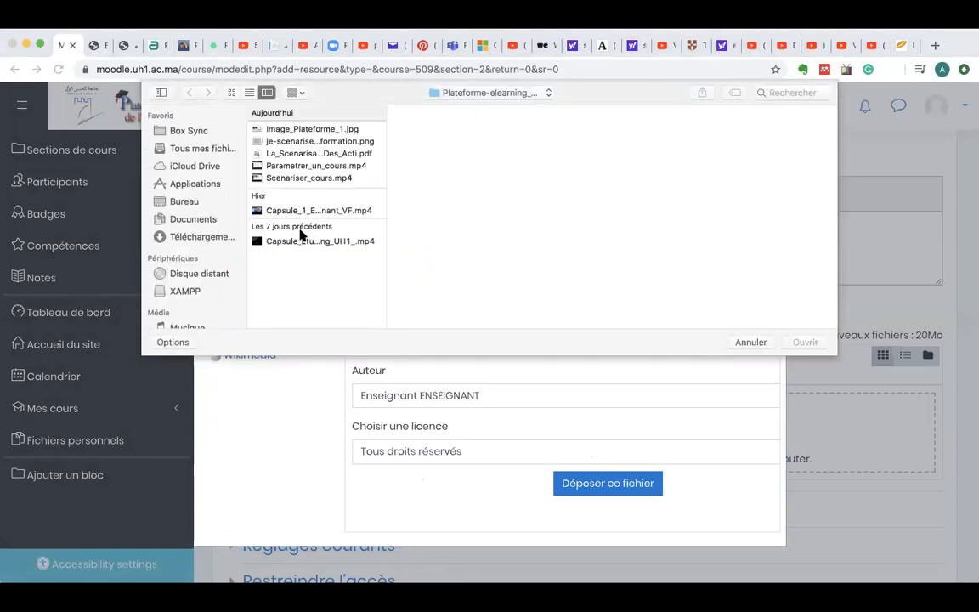
click(321, 154)
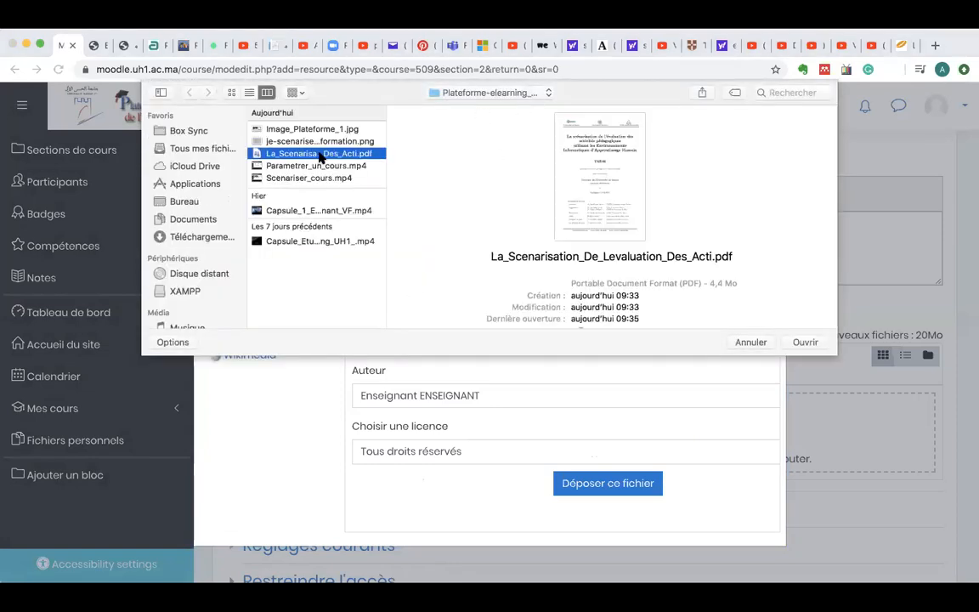
click(805, 342)
click(606, 482)
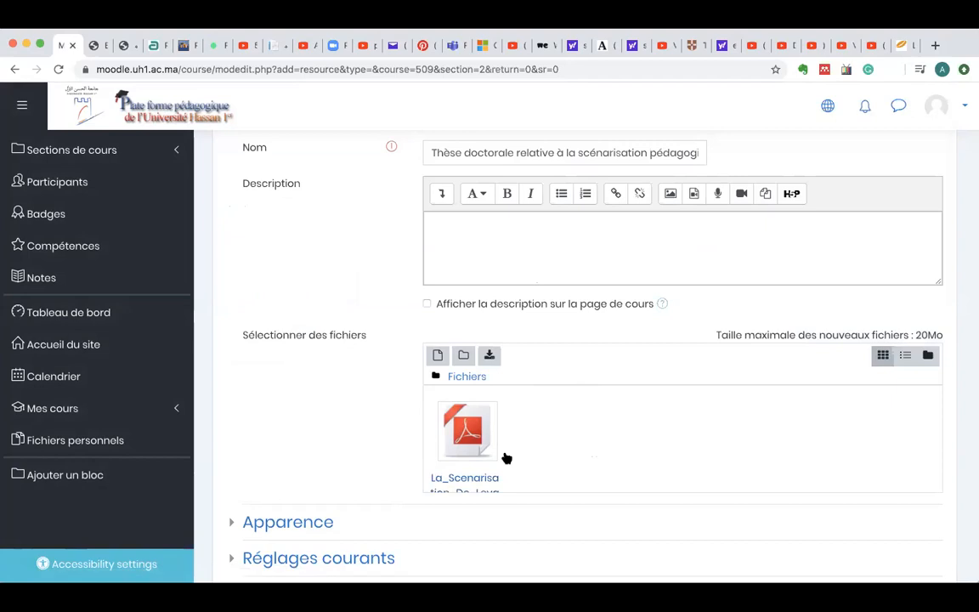
Step: Review the Affichage choices under Apparence, keep Automatique, and save the Fichier resource, returning to the course
scroll(557, 465, down, 5)
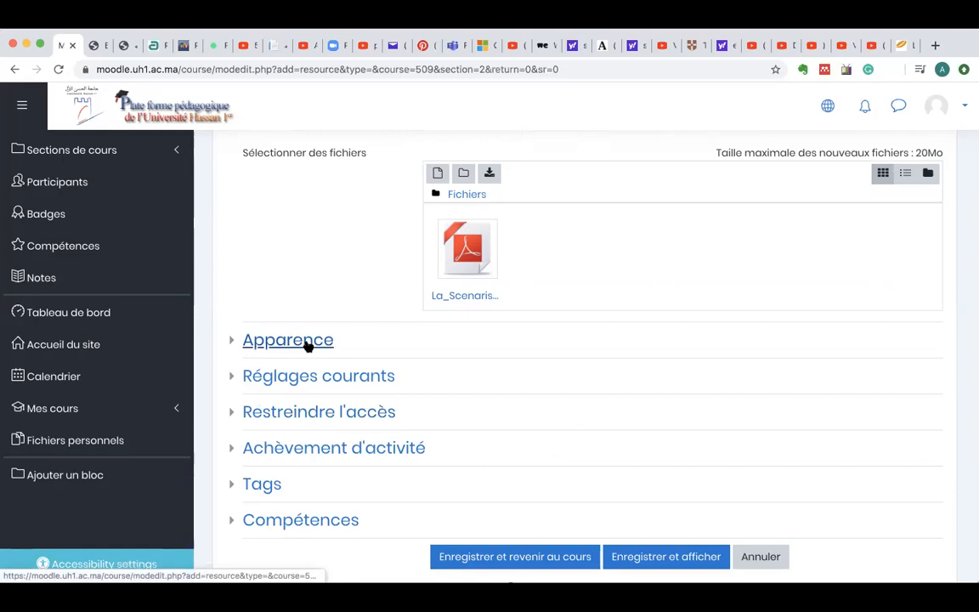
click(308, 343)
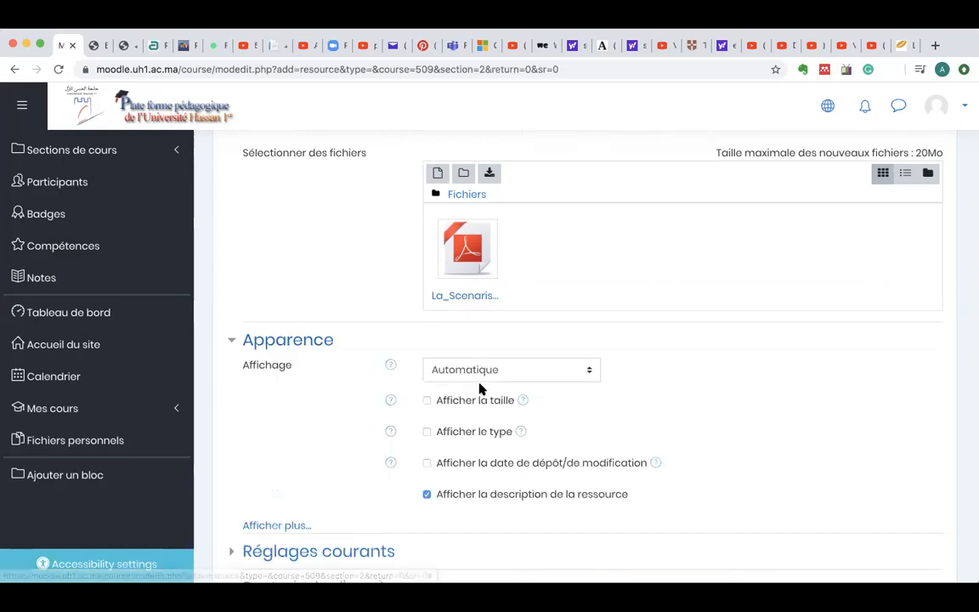
click(590, 374)
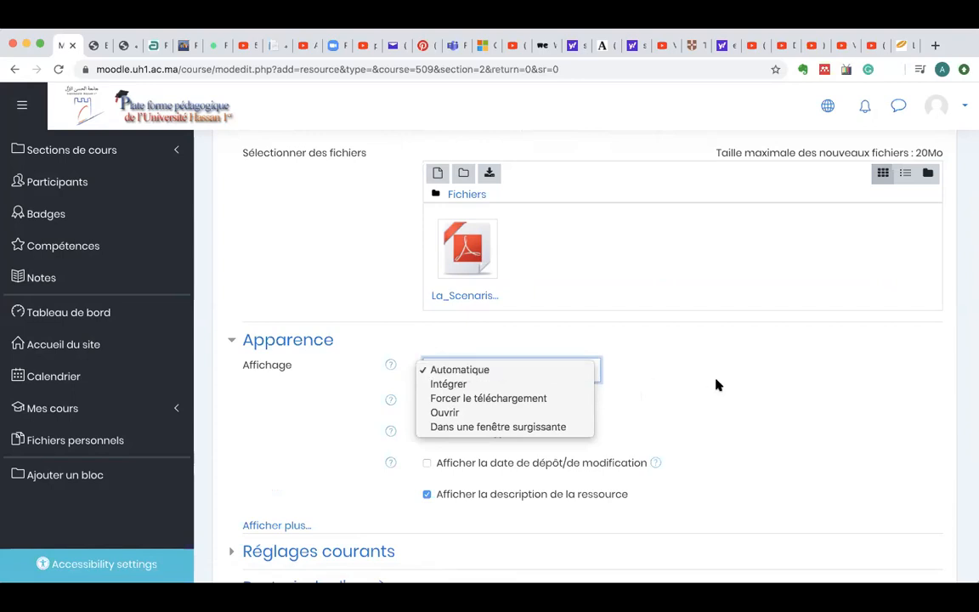
click(677, 385)
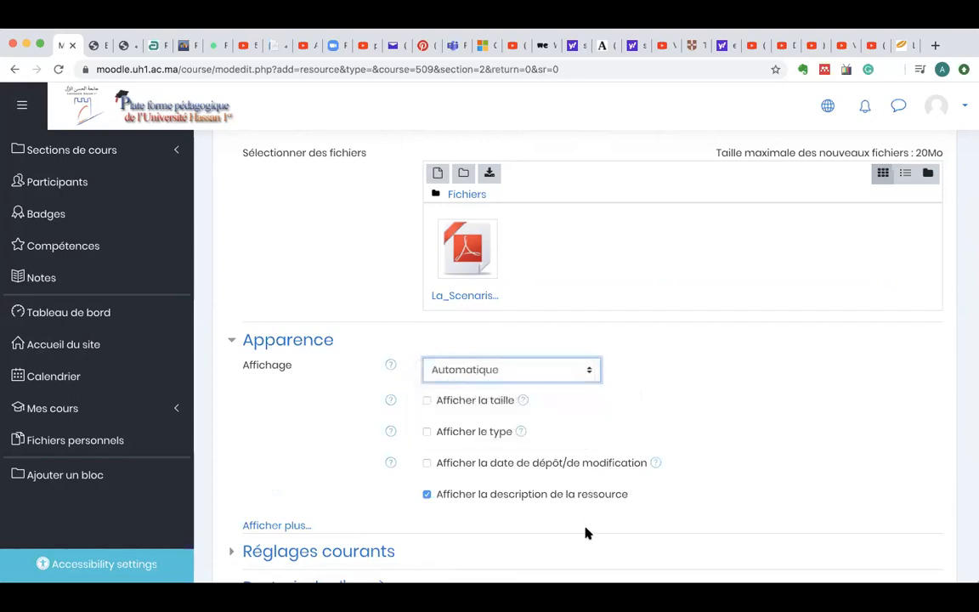
scroll(586, 532, down, 5)
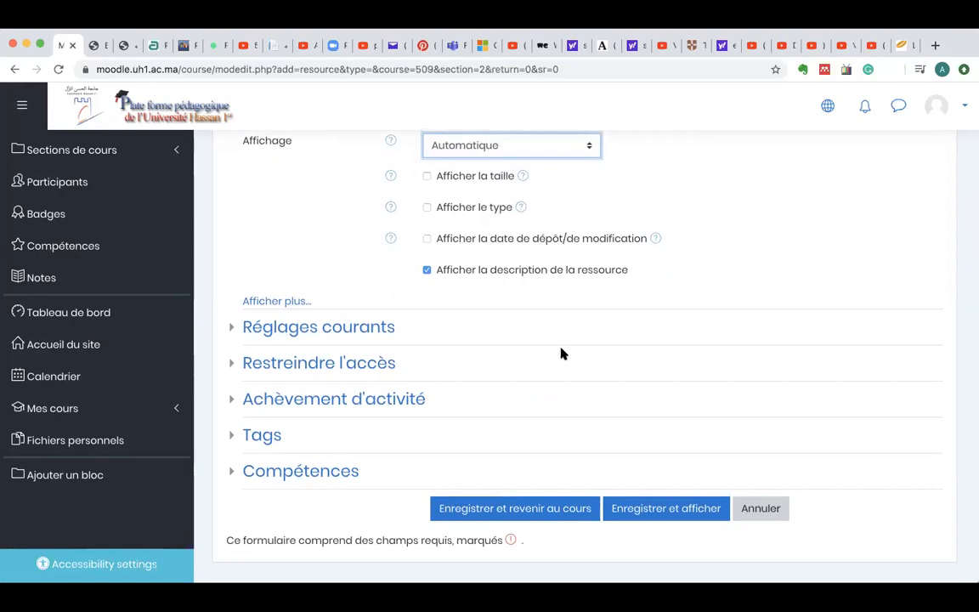
click(500, 510)
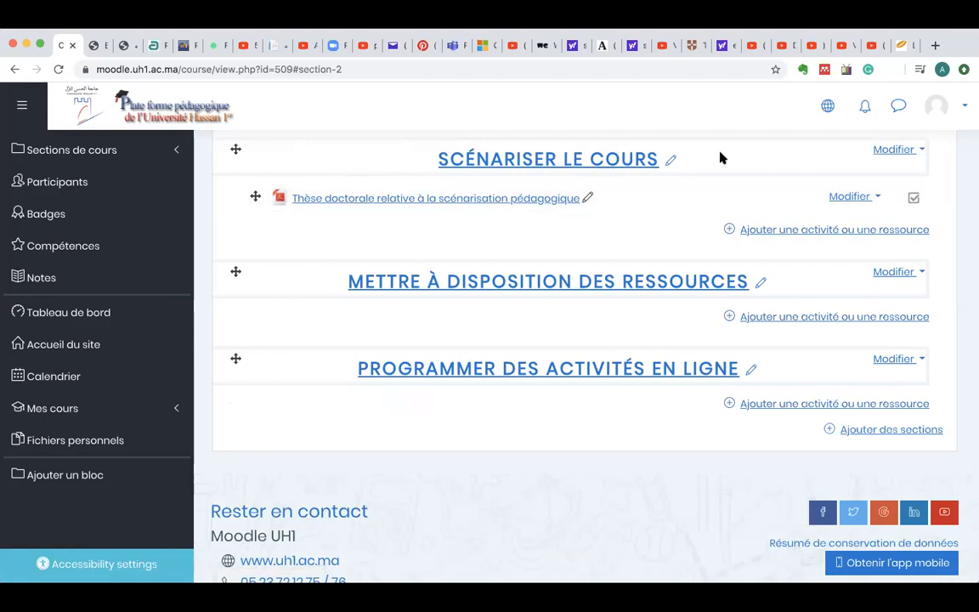
Step: Add an Étiquette resource to the "Scénariser le cours" section and switch its content editor to HTML source with the full formatting tools shown
click(777, 232)
scroll(444, 408, down, 5)
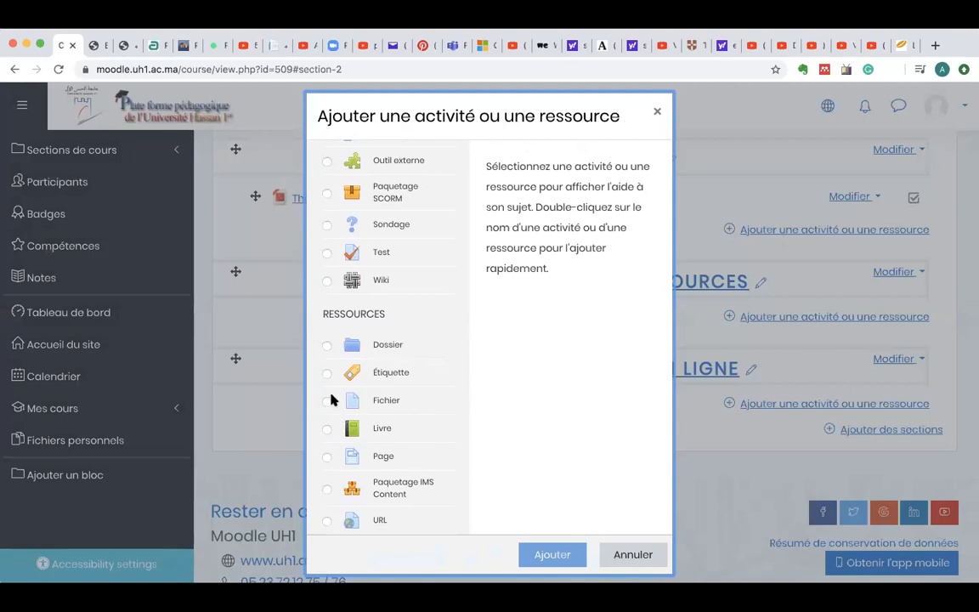
click(328, 376)
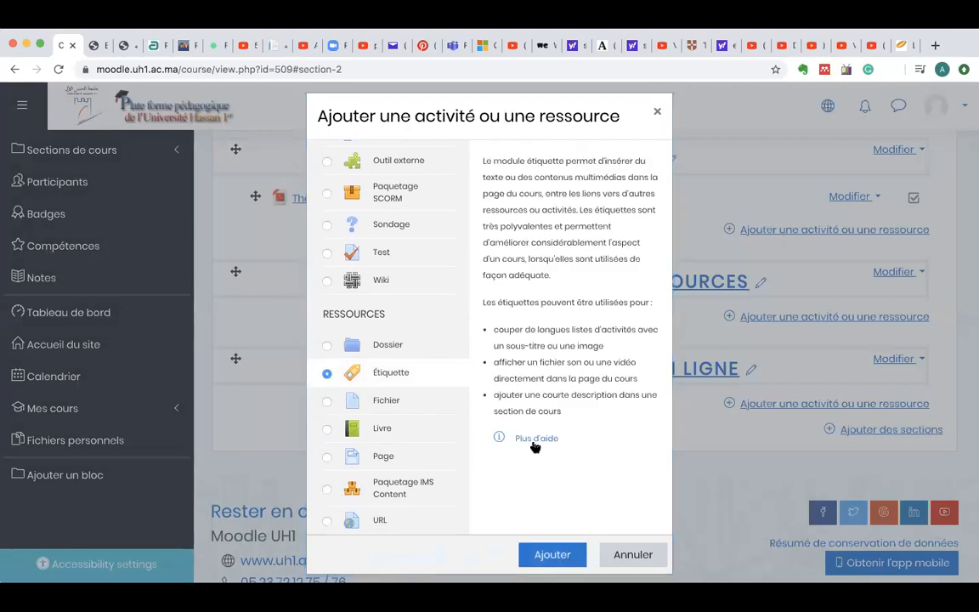
click(553, 557)
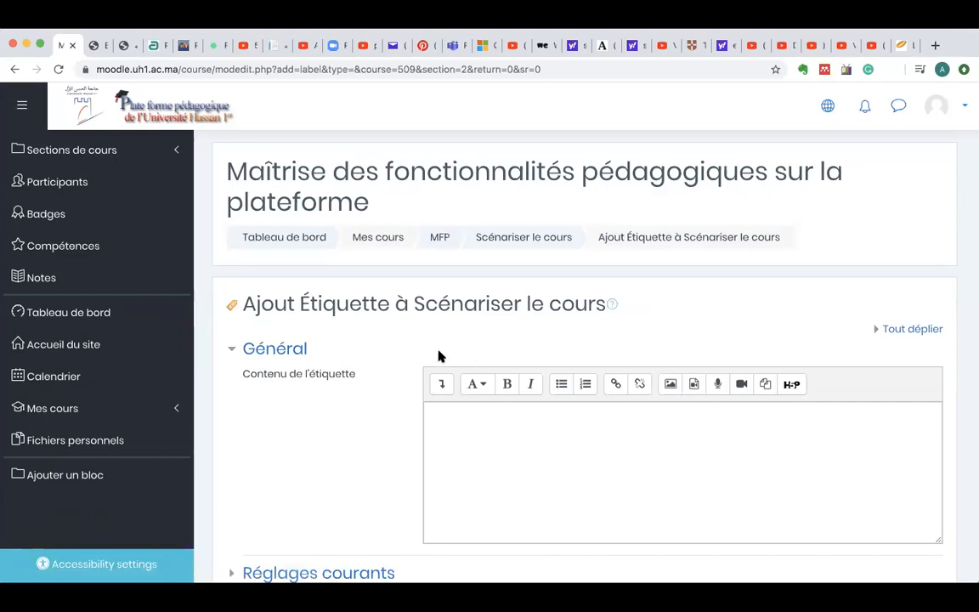
click(442, 423)
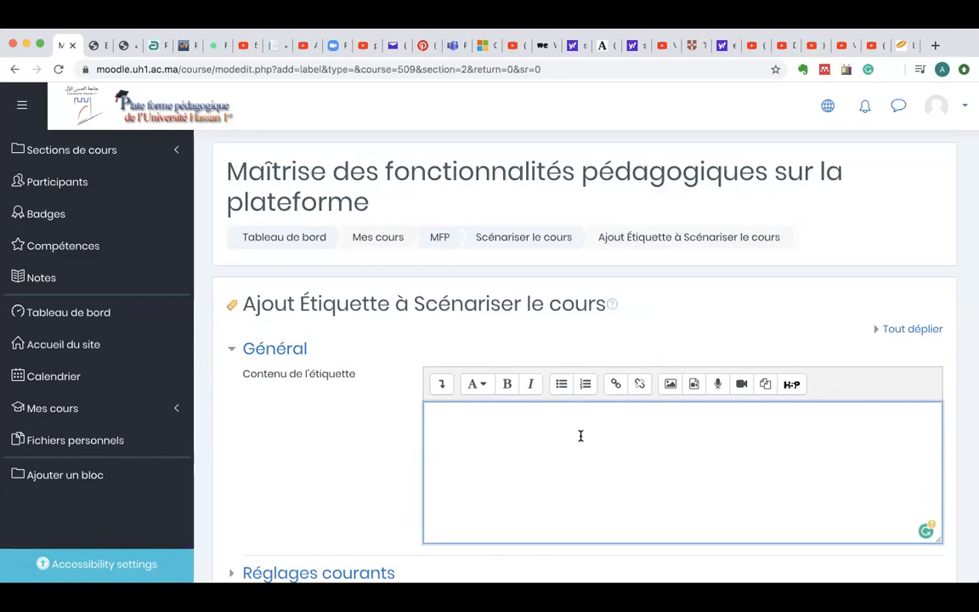
click(441, 386)
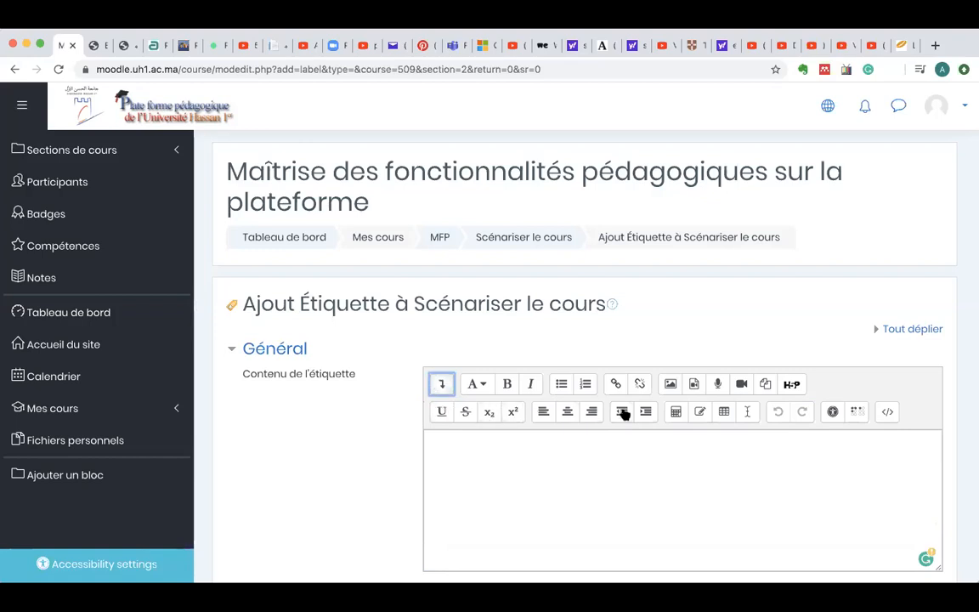
click(888, 416)
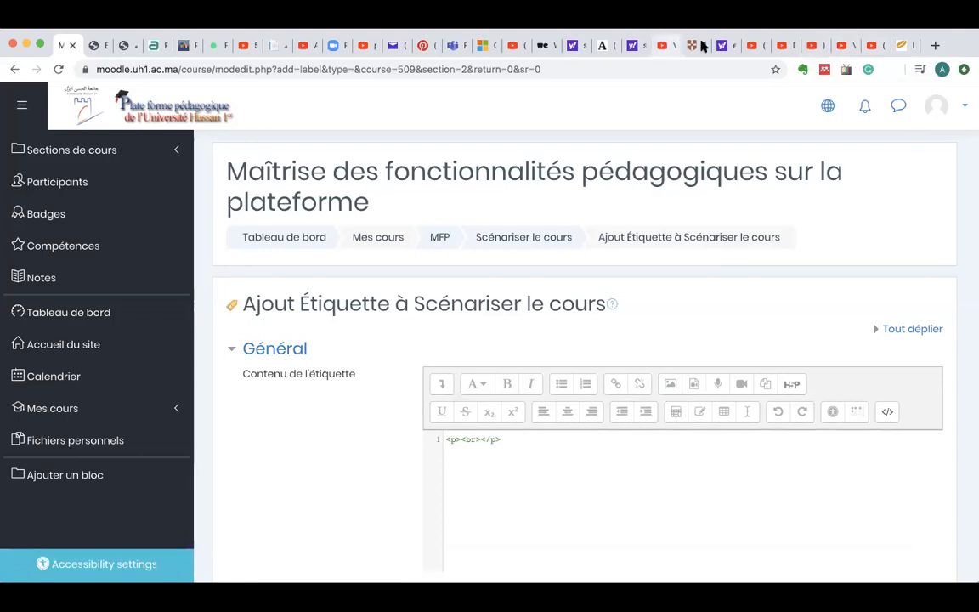
Step: Copy the embed code of the YouTube video "Rédiger un scénario pédagogique" and paste it into the Étiquette's HTML source before the empty paragraph
click(844, 44)
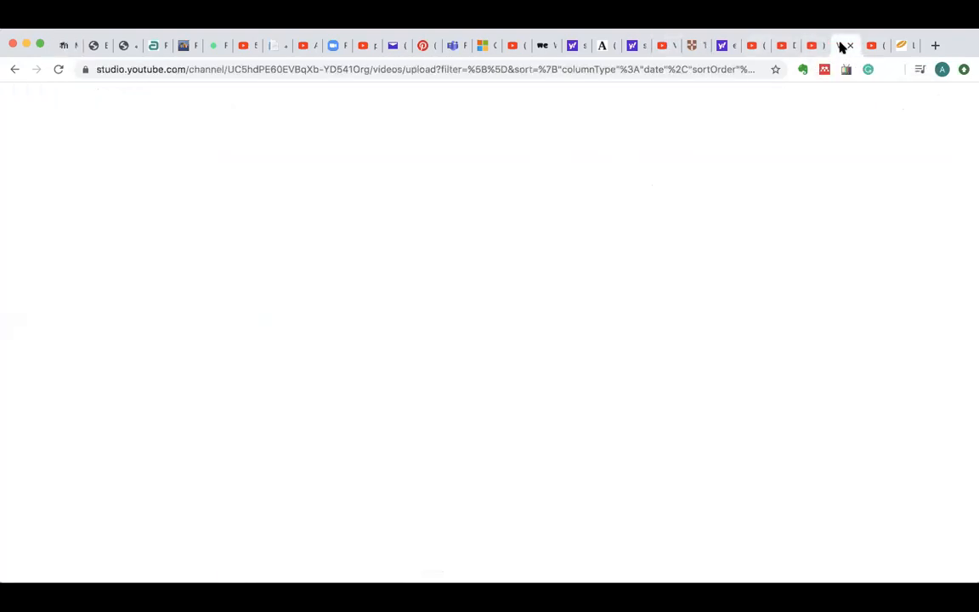
click(784, 45)
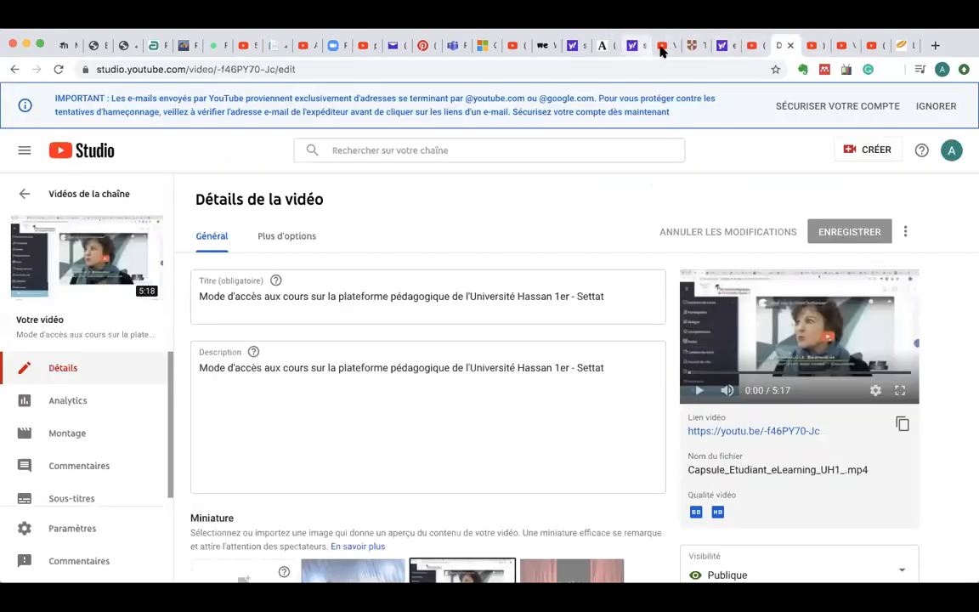
click(666, 47)
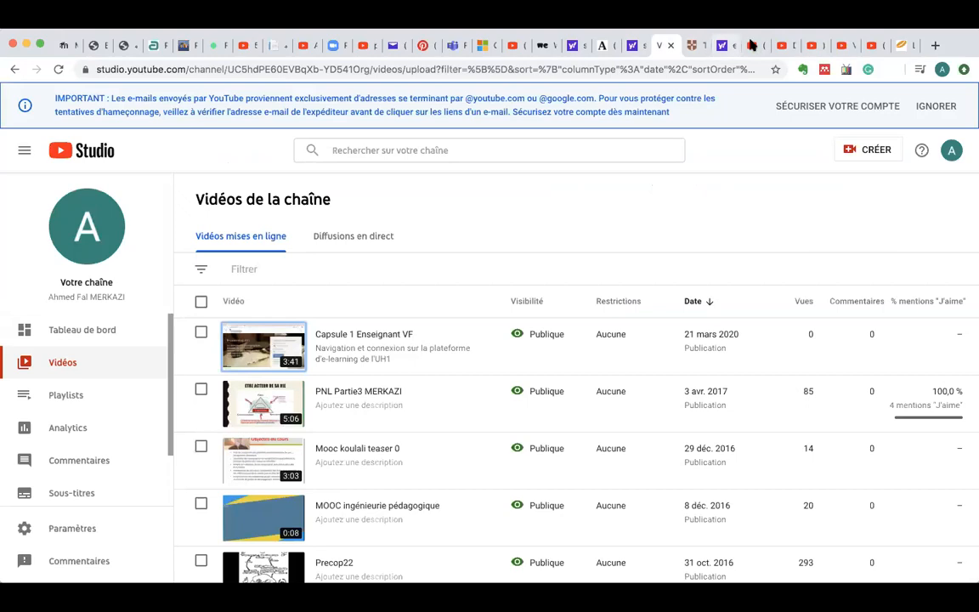
click(753, 45)
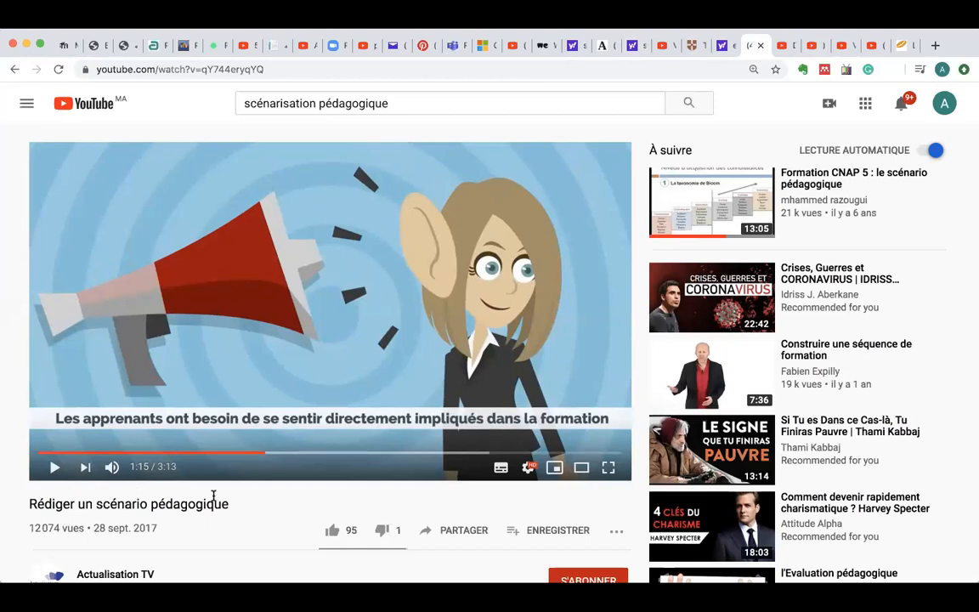
right_click(354, 286)
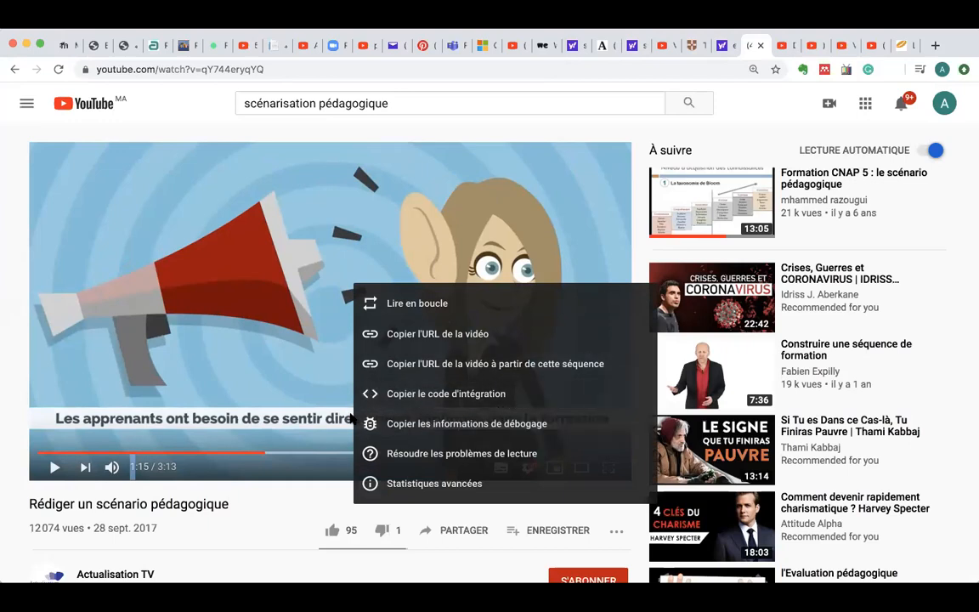
click(448, 395)
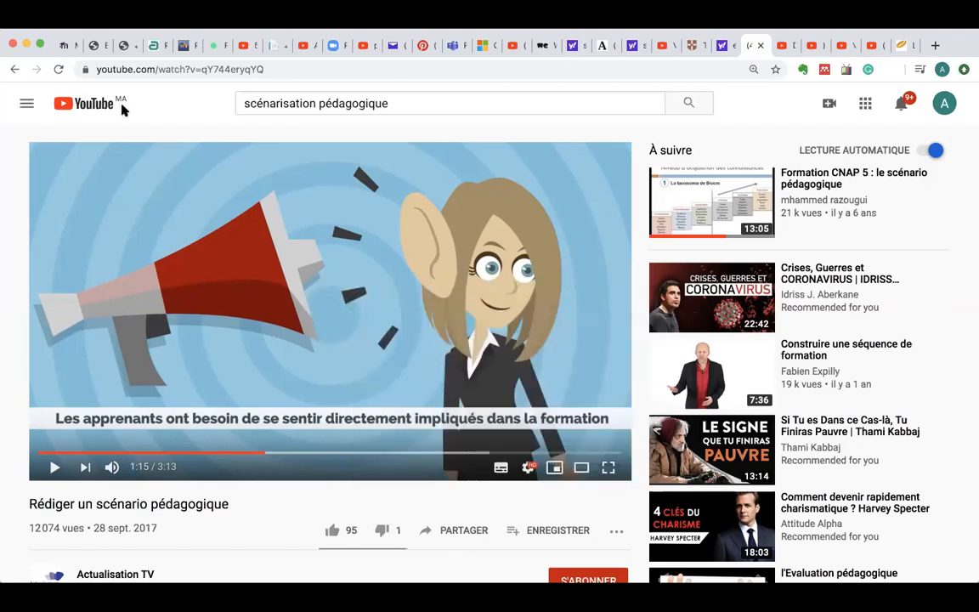
click(62, 45)
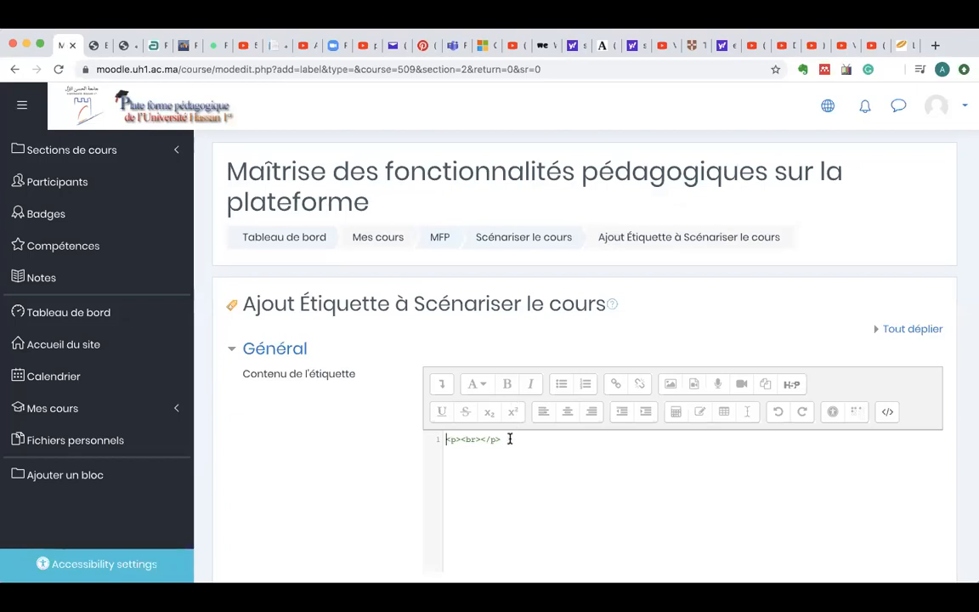
text(<iframe width="805" height="453" src="https://www.youtube.com/embed/qY744eryqYQ" frameborder="0" allow="accelerometer; autoplay; encrypted-media; gyroscope; picture-in-picture" allowfullscreen></iframe>)
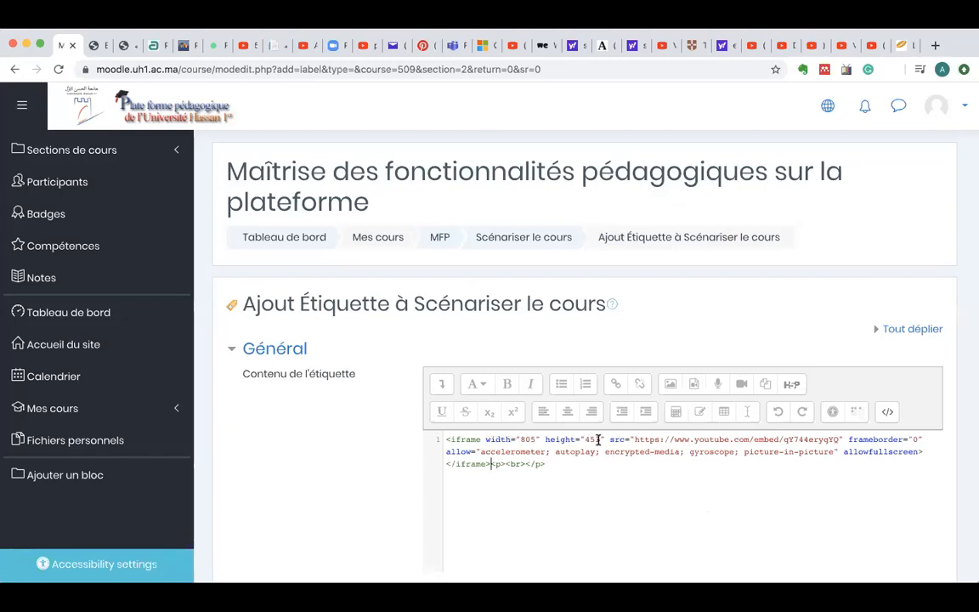
Step: Set the embedded video's iframe width to 400 and height to 200, then save the Étiquette and return to the course
double_click(532, 440)
text(400)
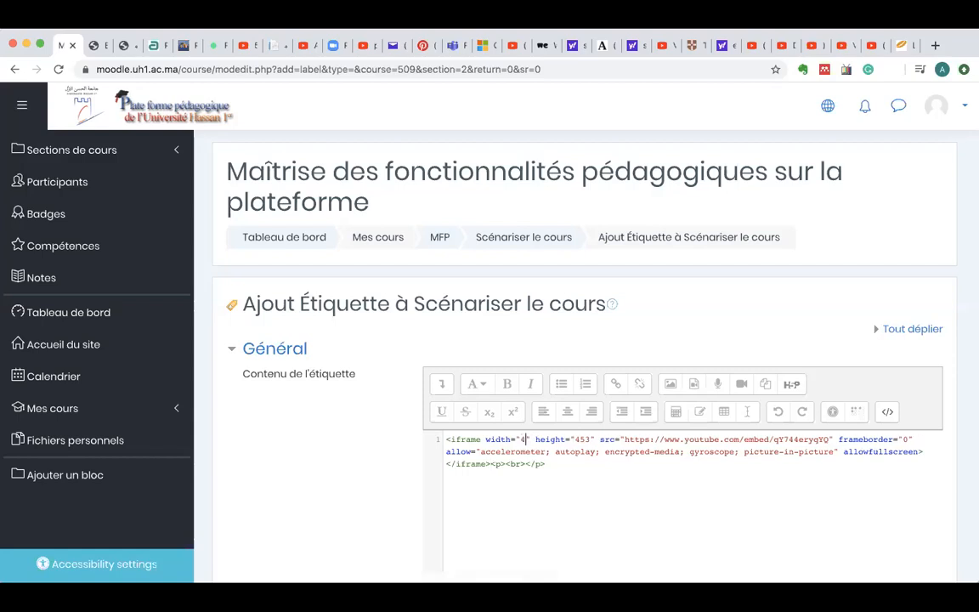
double_click(593, 441)
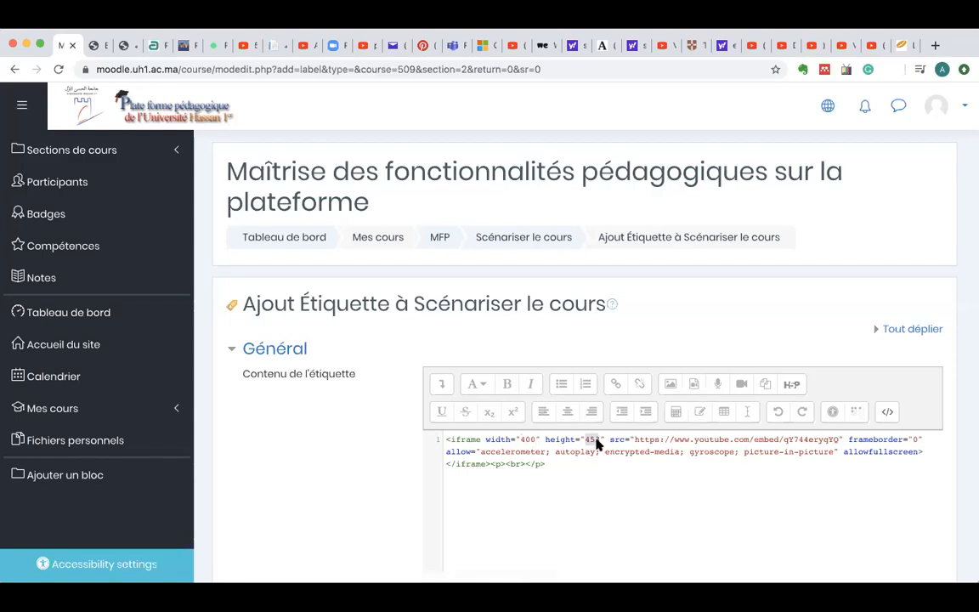
text(200)
scroll(595, 523, down, 5)
scroll(595, 521, down, 1)
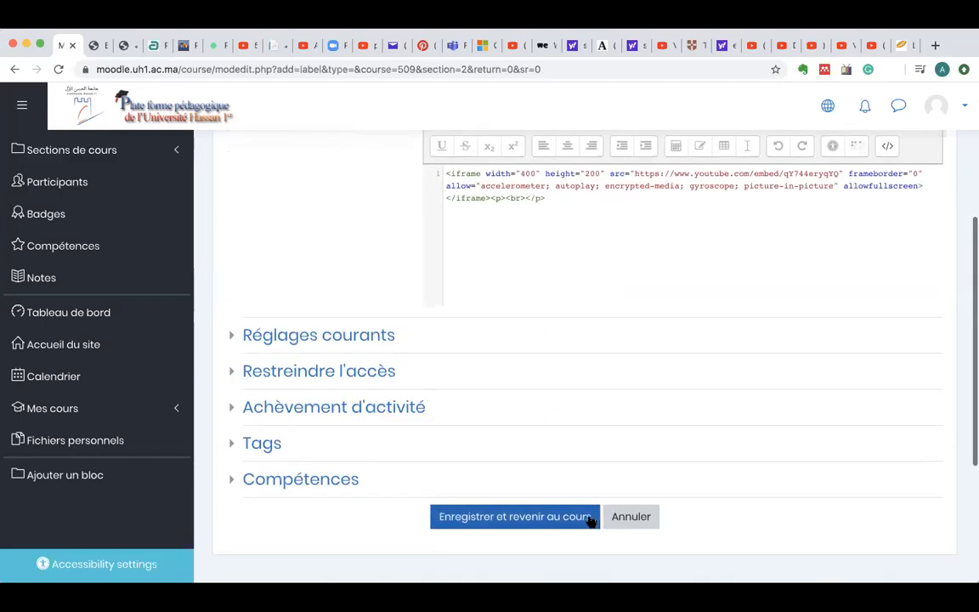
click(498, 520)
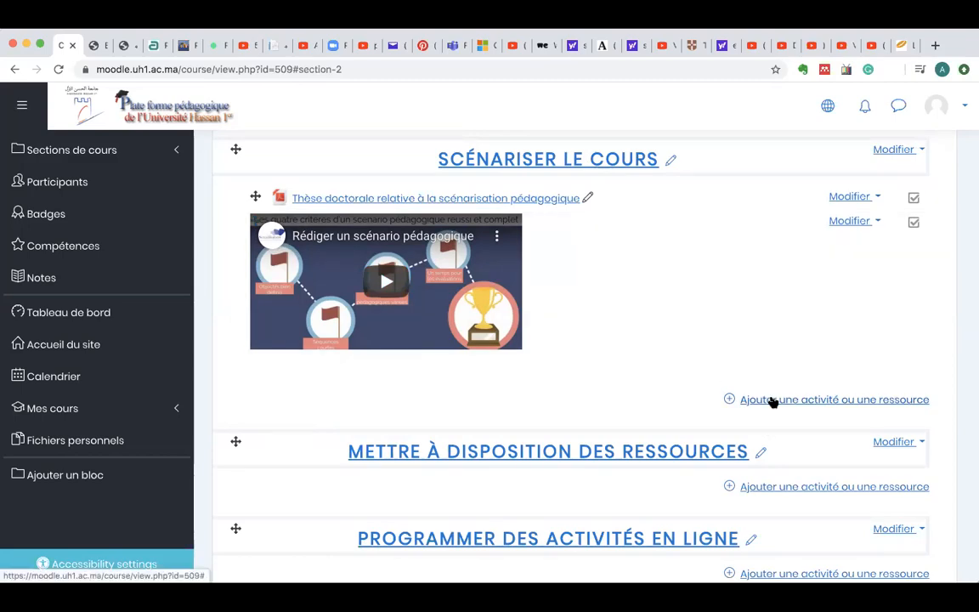
Step: Start adding a URL resource to the "Scénariser le cours" section
click(772, 401)
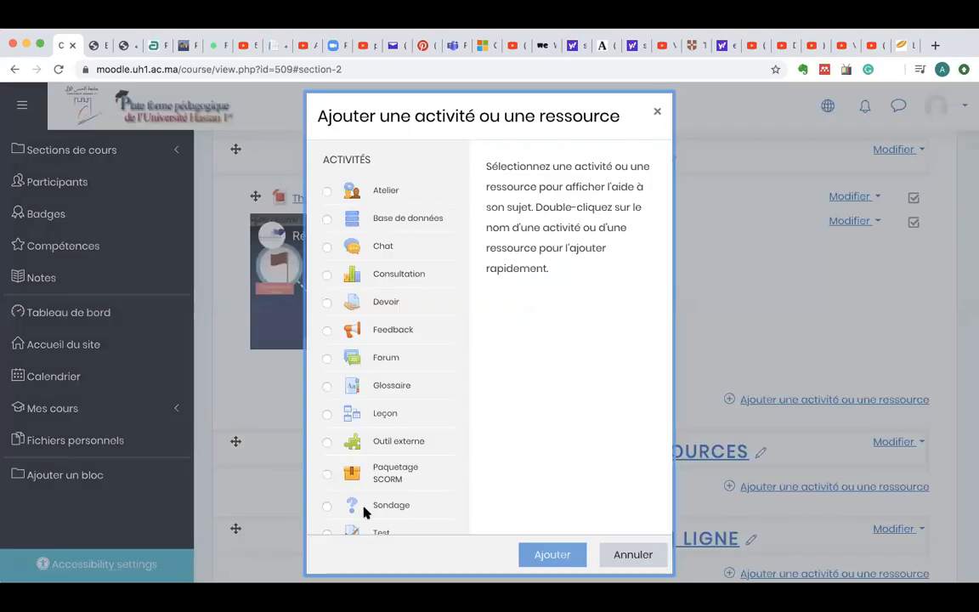
scroll(364, 511, down, 5)
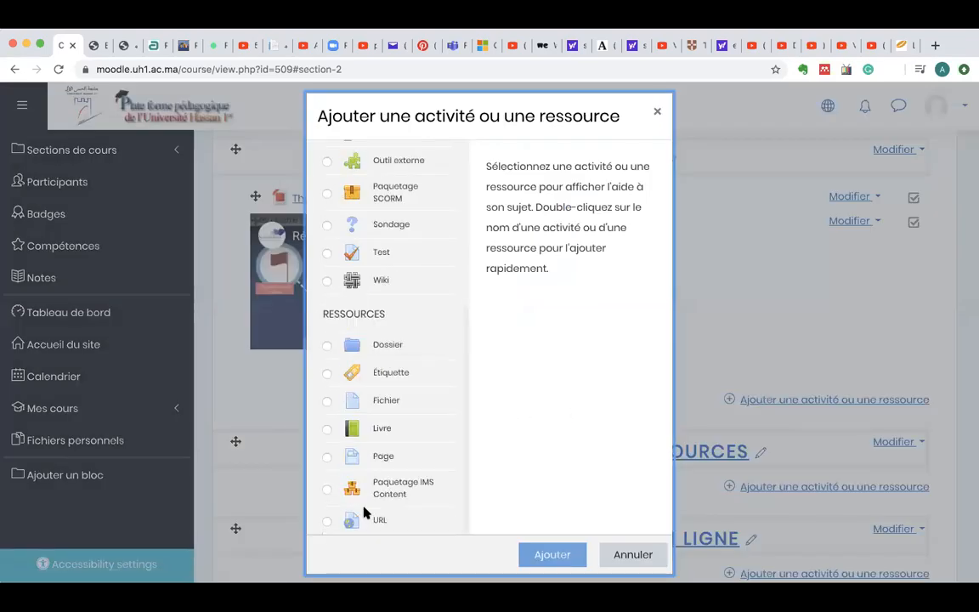
click(328, 521)
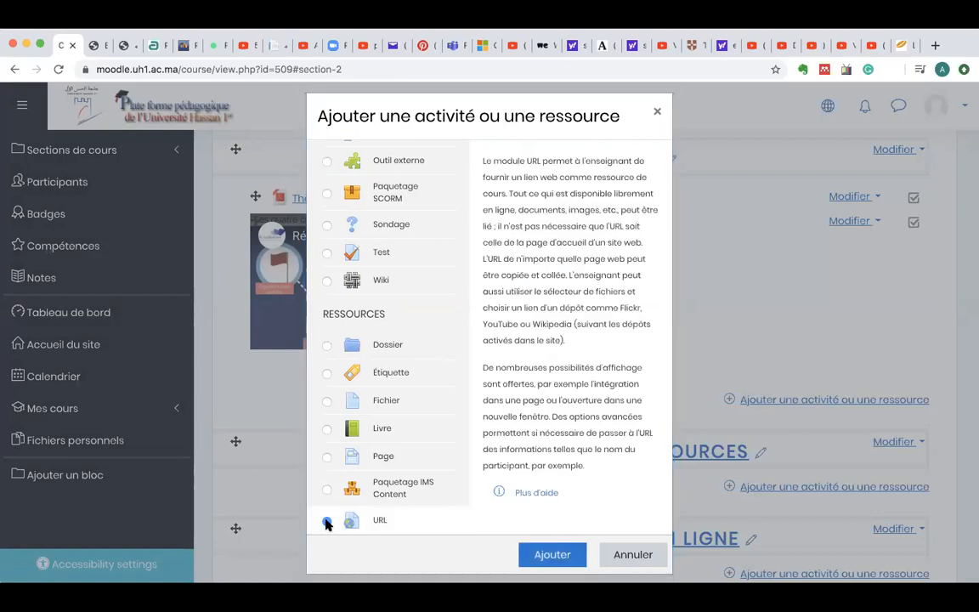
click(565, 555)
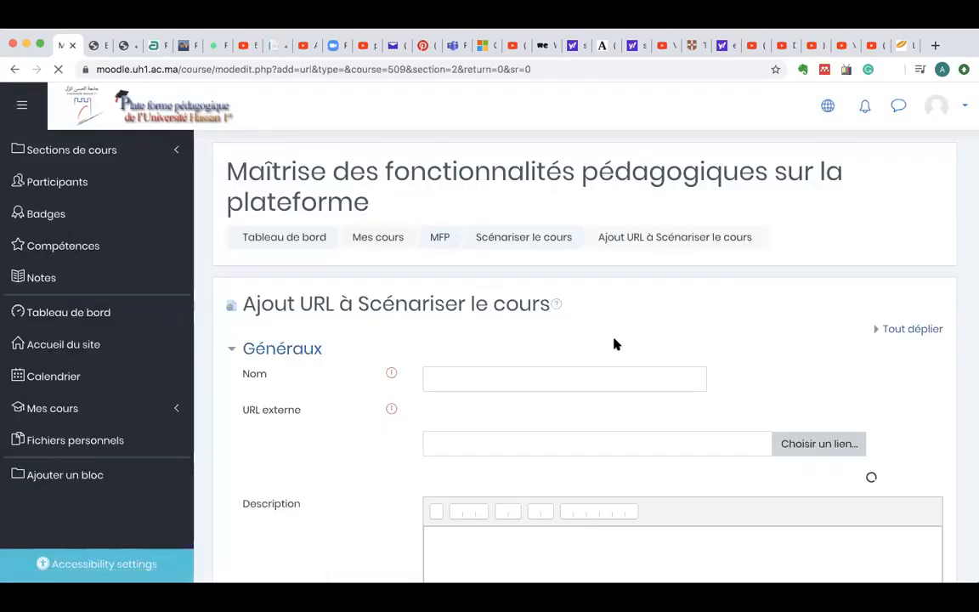
click(461, 376)
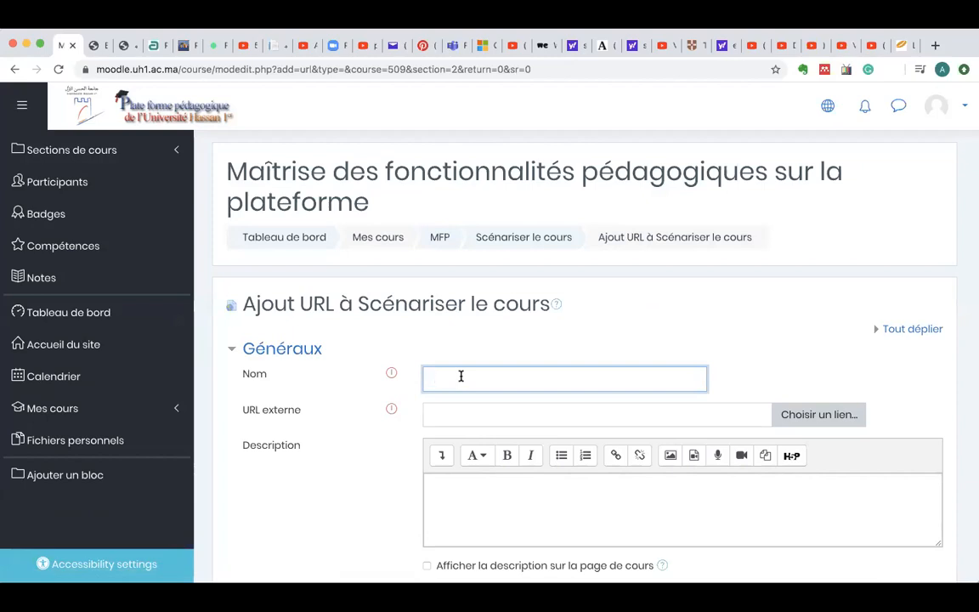
Step: Copy the address of the web page "Les étapes de l'ingénierie pédagogique en FOAD" and paste it as the resource's external URL
click(904, 49)
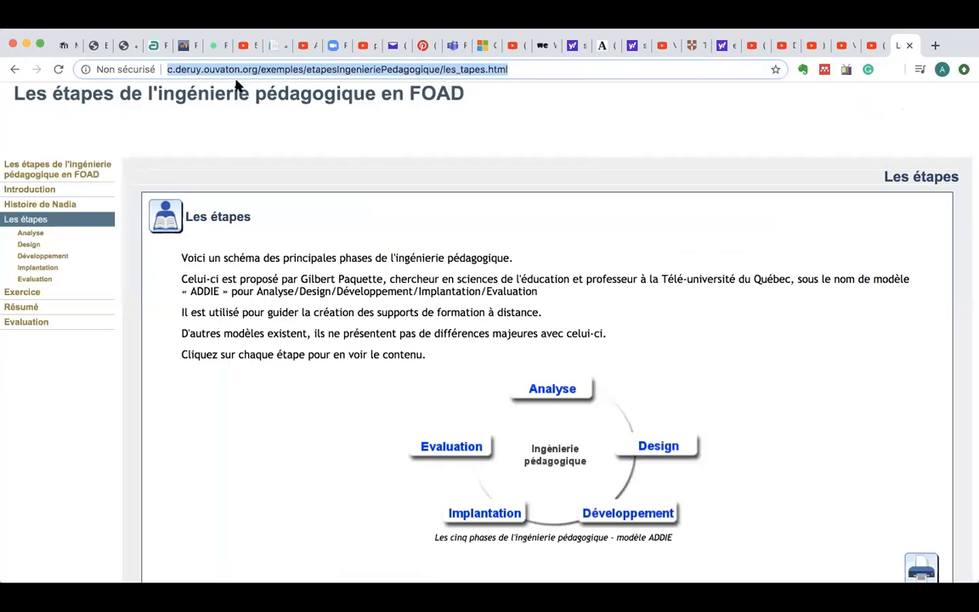
right_click(188, 70)
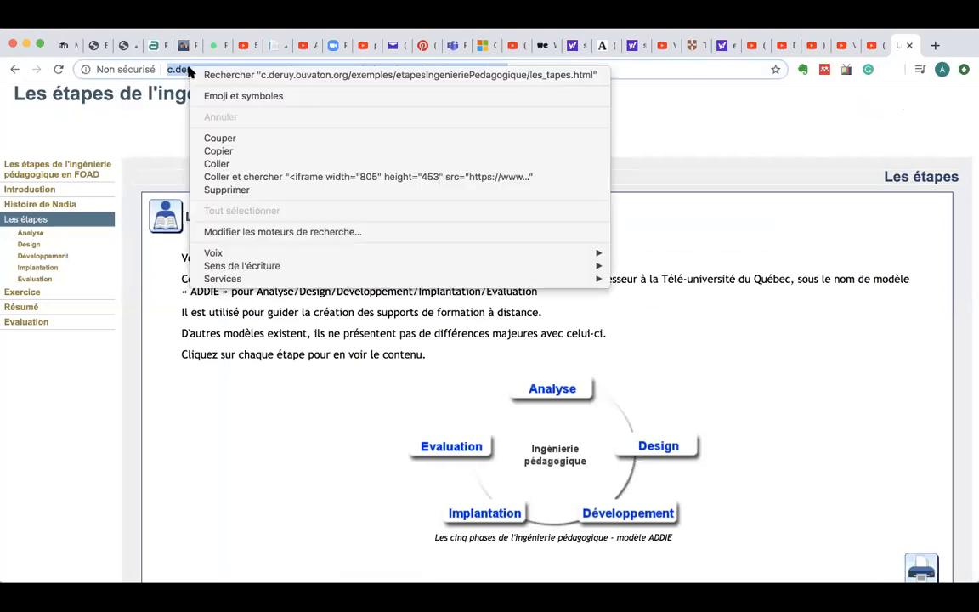
click(226, 153)
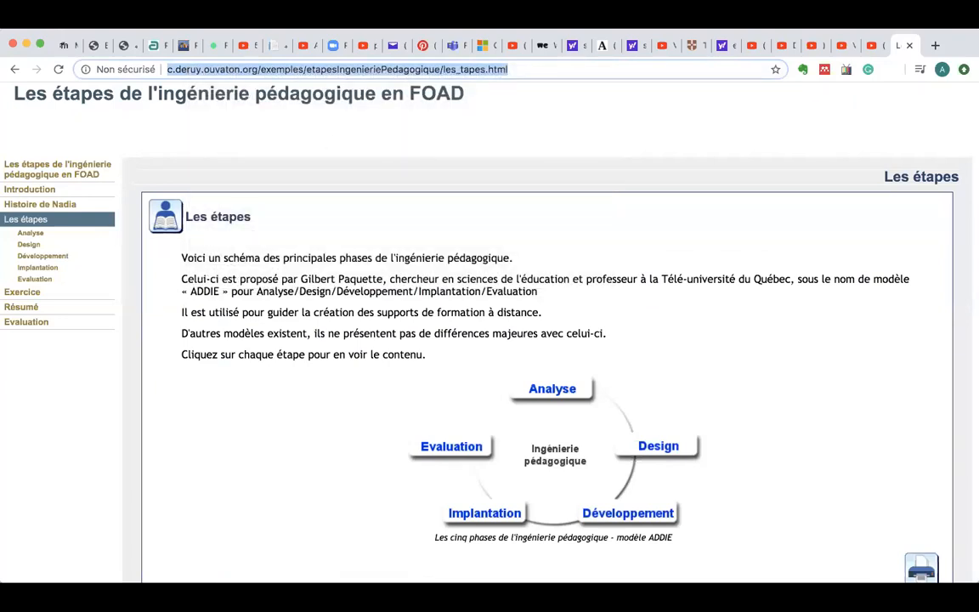
click(64, 47)
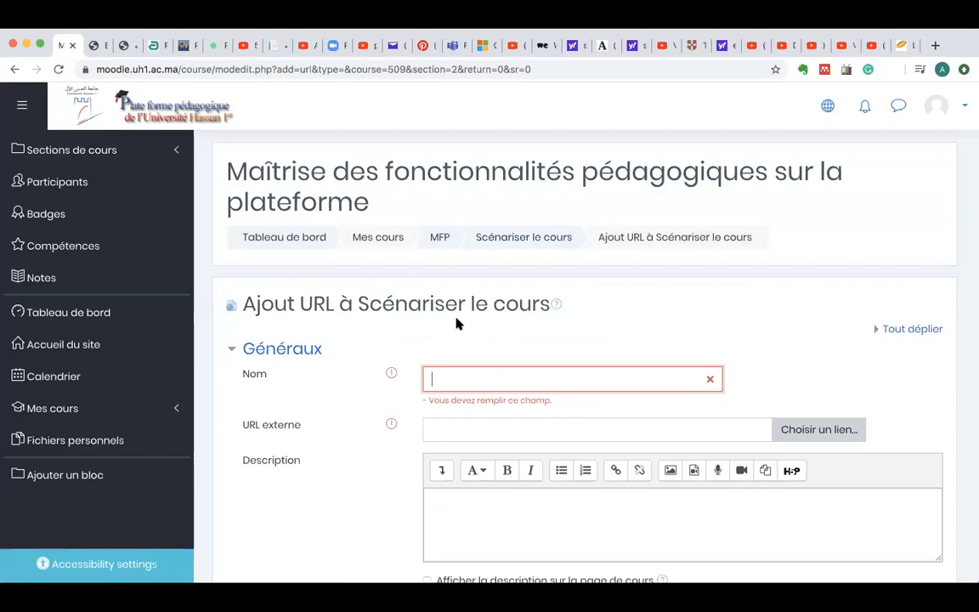
click(457, 432)
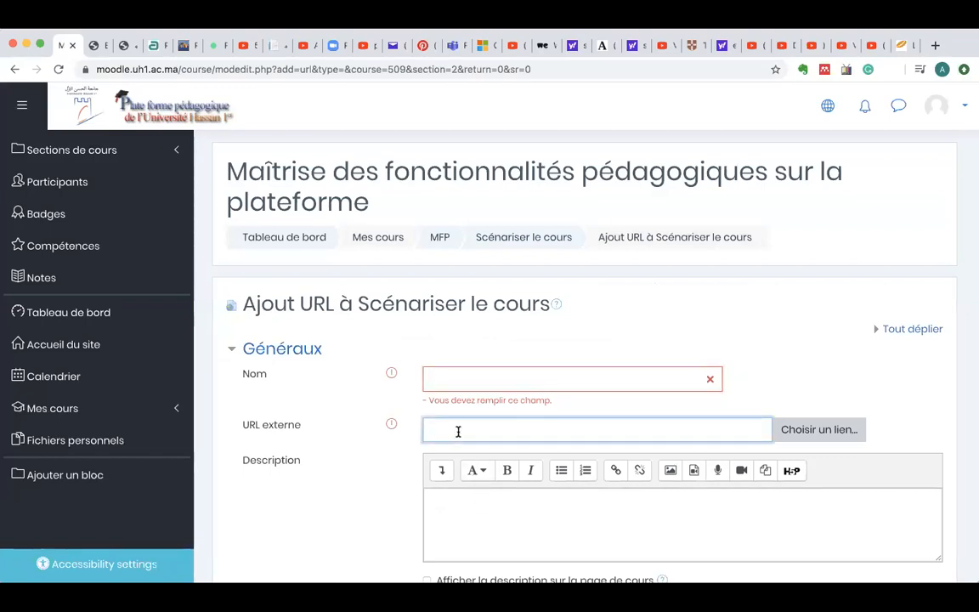
key(super+v)
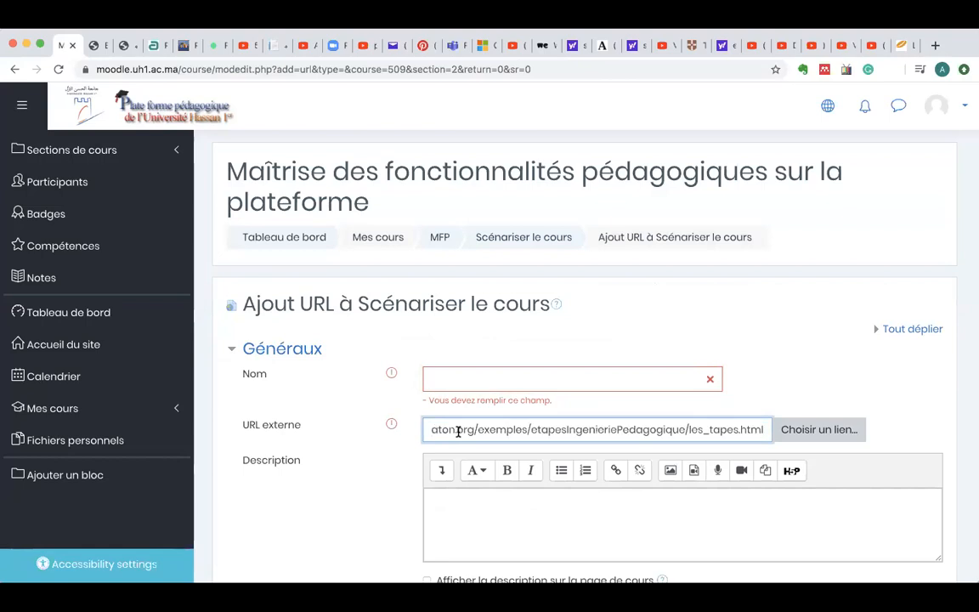
Step: Name the new URL resource "À propos de la scénarisation pédagogique"
click(451, 378)
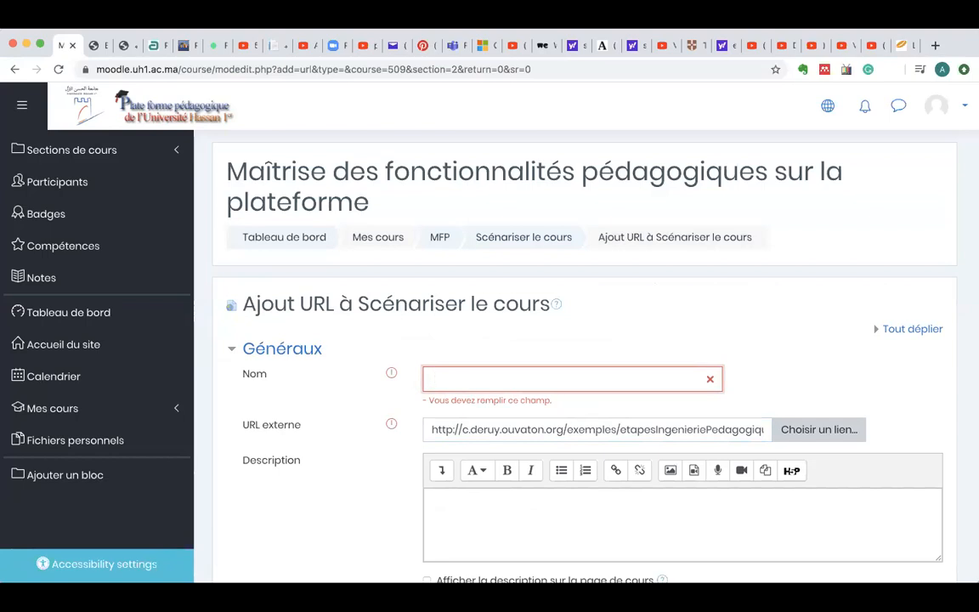
text(À propos de la scénaris)
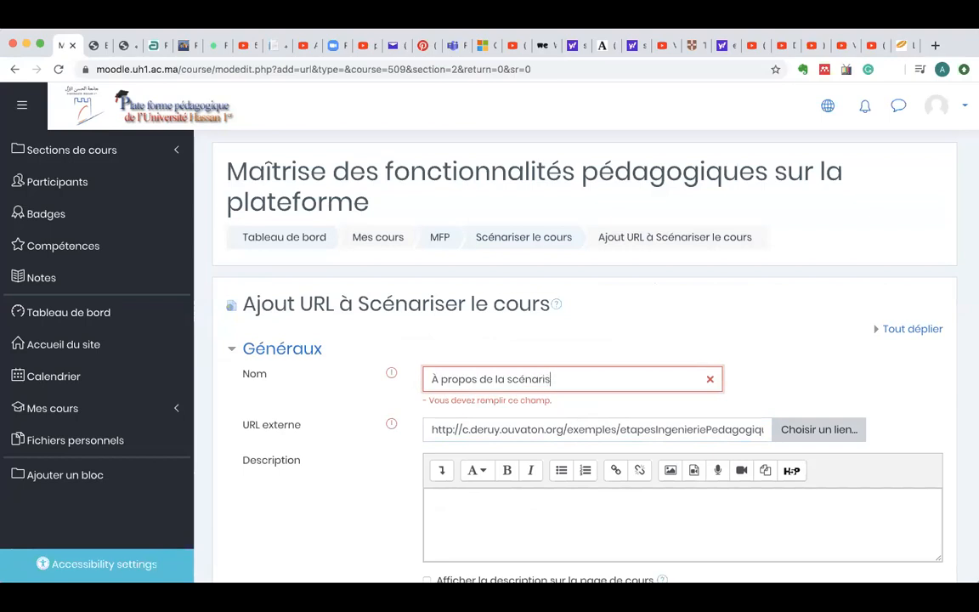
text(ation p)
text(édago)
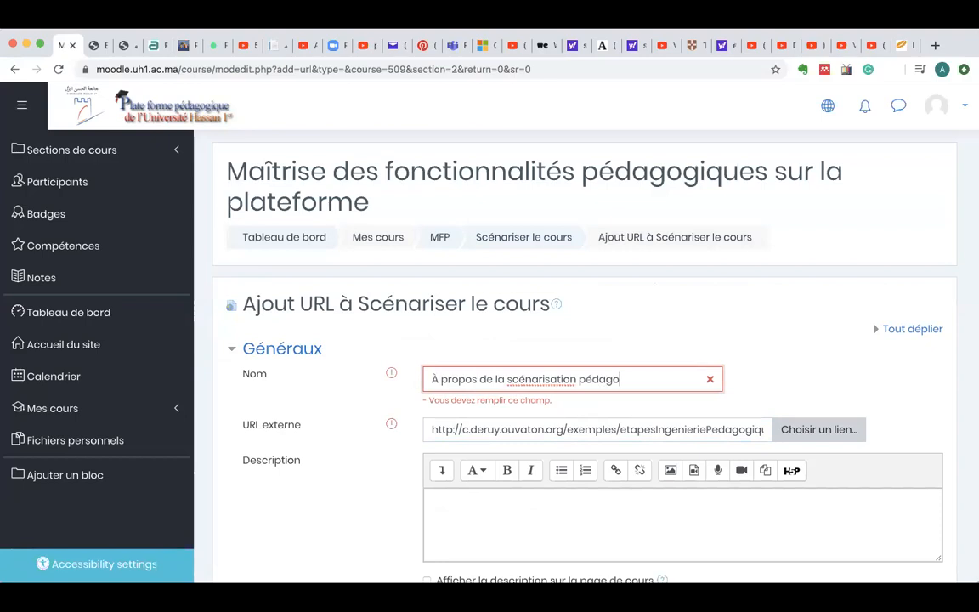
text(gique)
Step: Set the URL resource's Affichage option under Apparence to "Dans une fenêtre surgissante"
scroll(563, 519, down, 5)
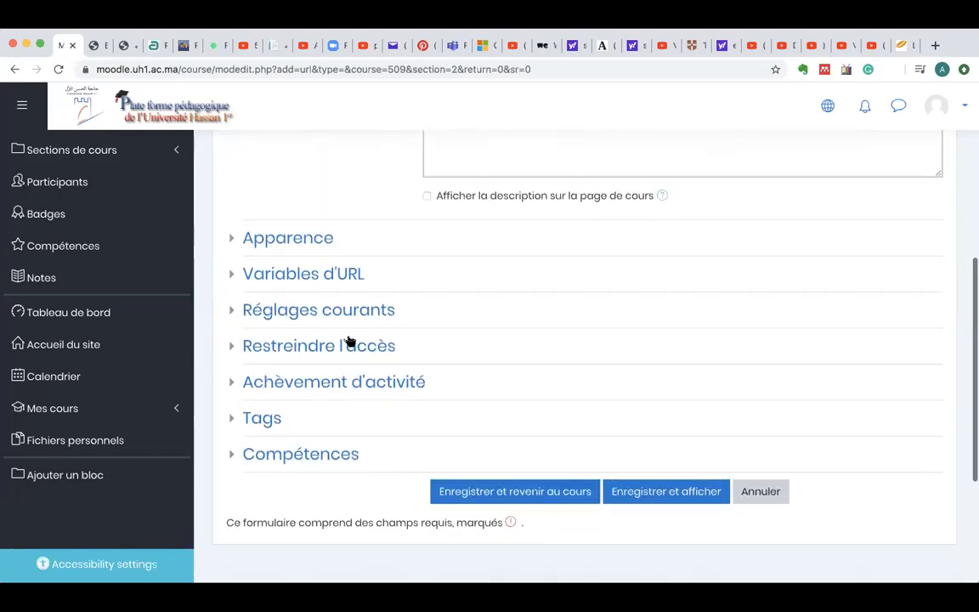
click(307, 241)
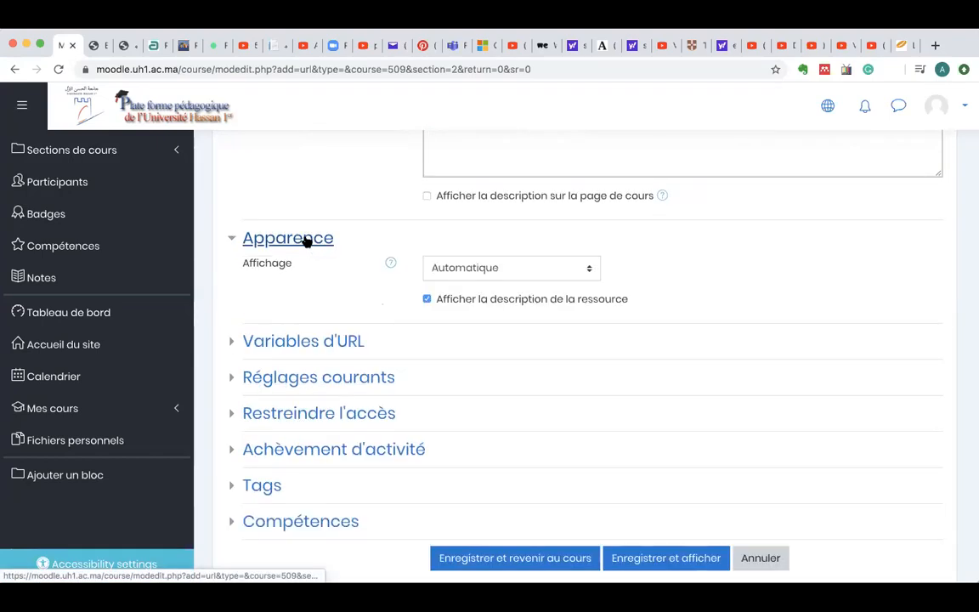
click(589, 270)
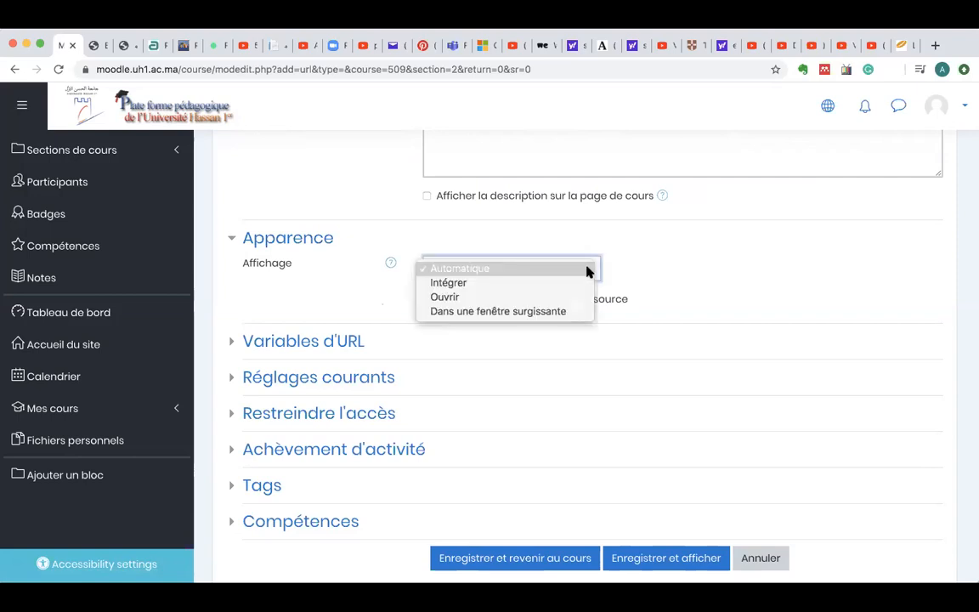
click(500, 312)
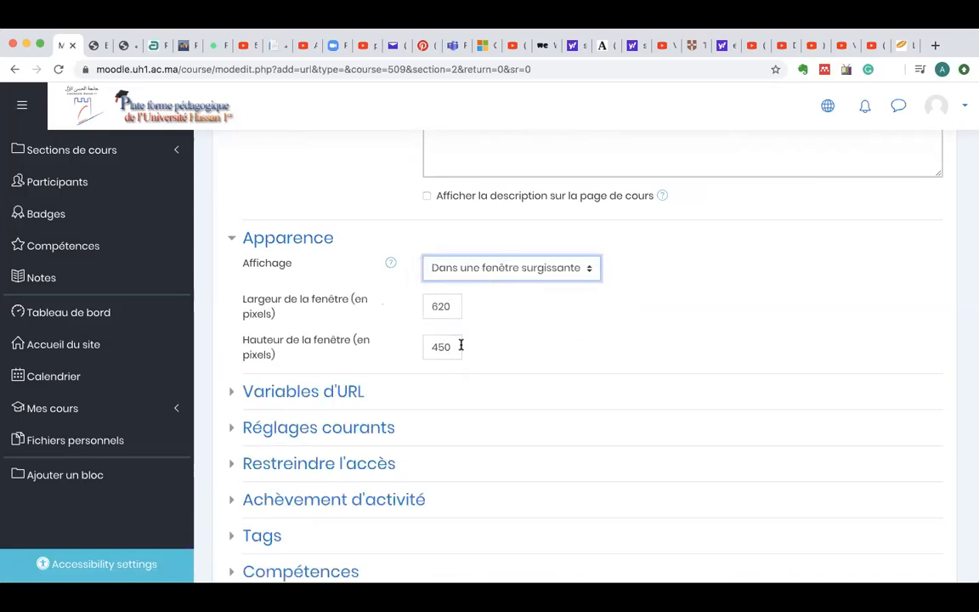
Step: Set the pop-up window to 820 pixels wide and 550 pixels high, then save the URL resource and return to the course
click(435, 306)
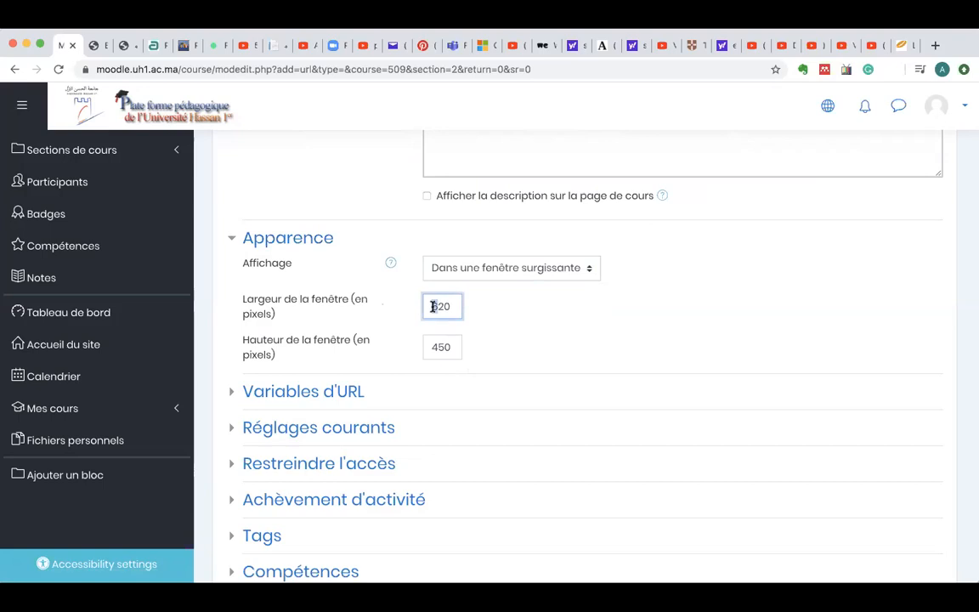
key(BackSpace)
text(8)
click(436, 347)
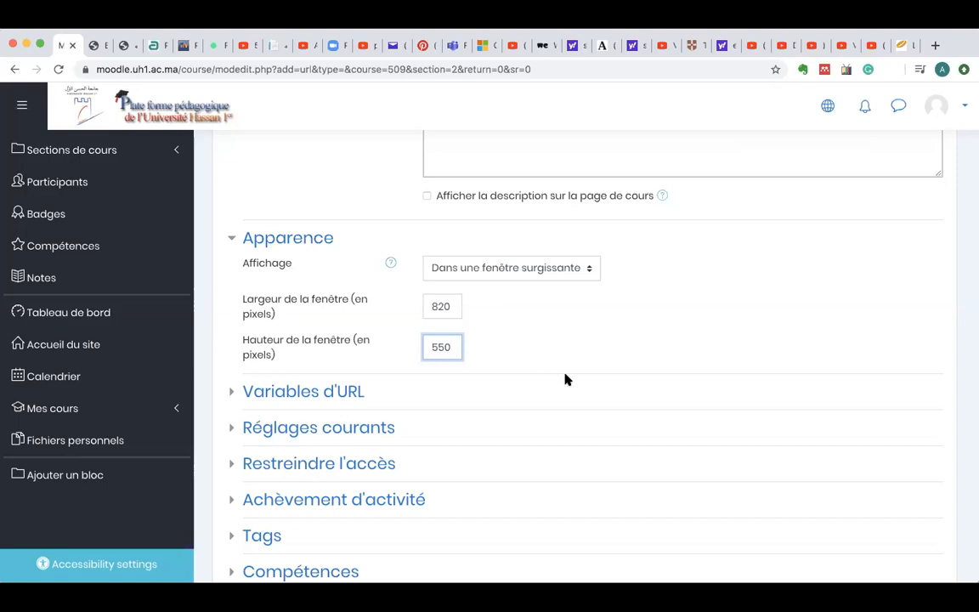
scroll(557, 415, down, 5)
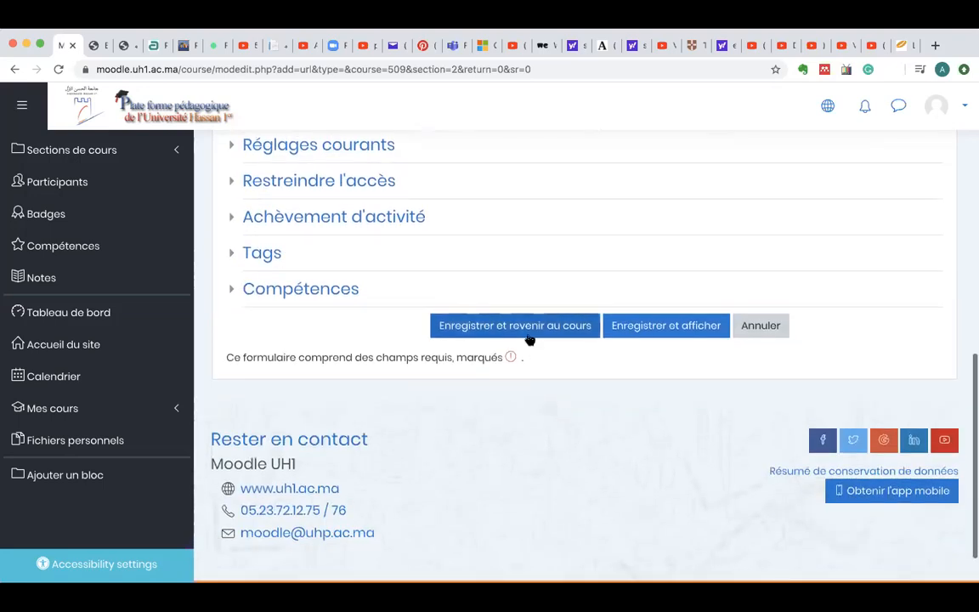
click(527, 332)
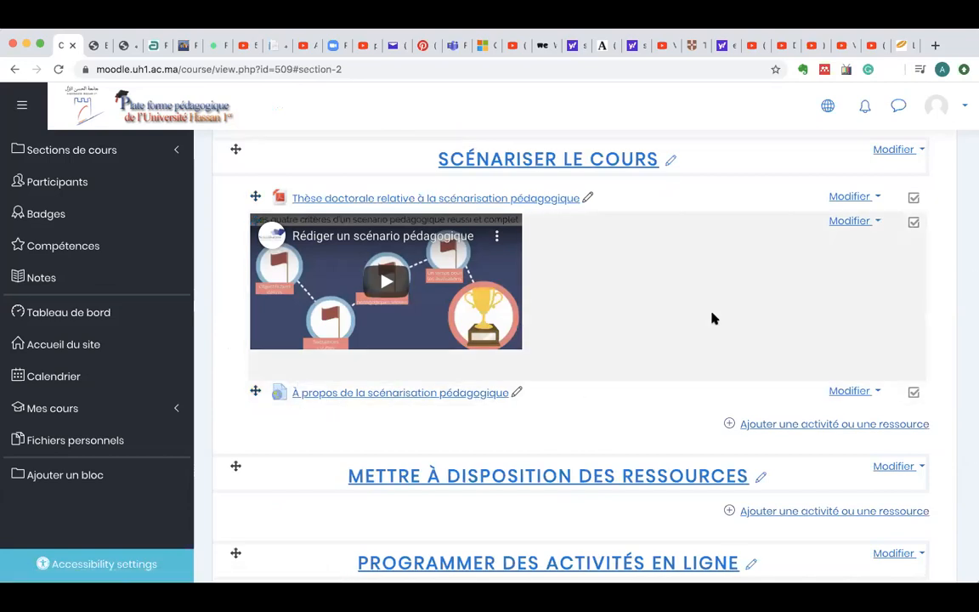
Step: Turn off the course's editing mode and view the "Scénariser le cours" section
scroll(712, 318, up, 5)
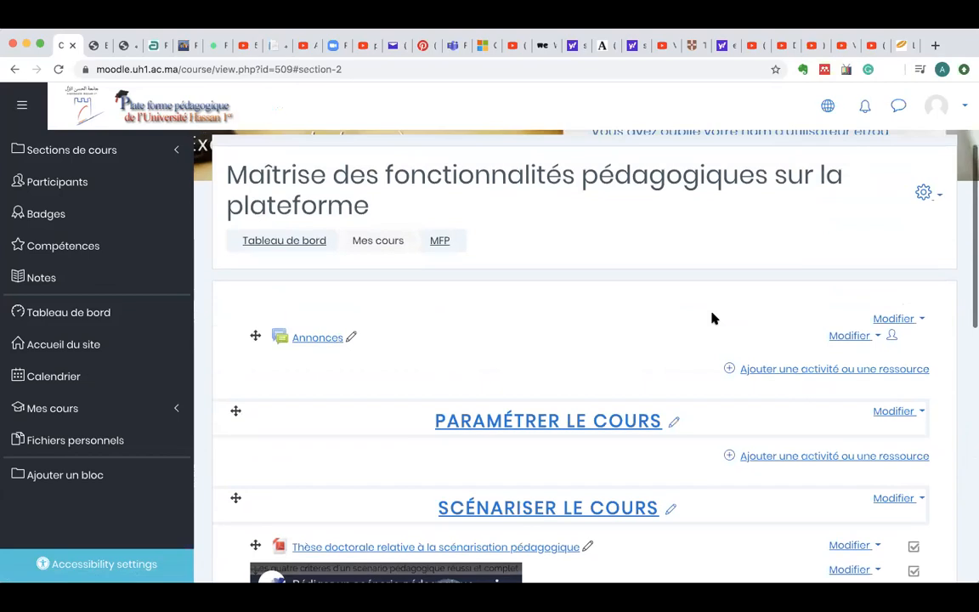
click(939, 208)
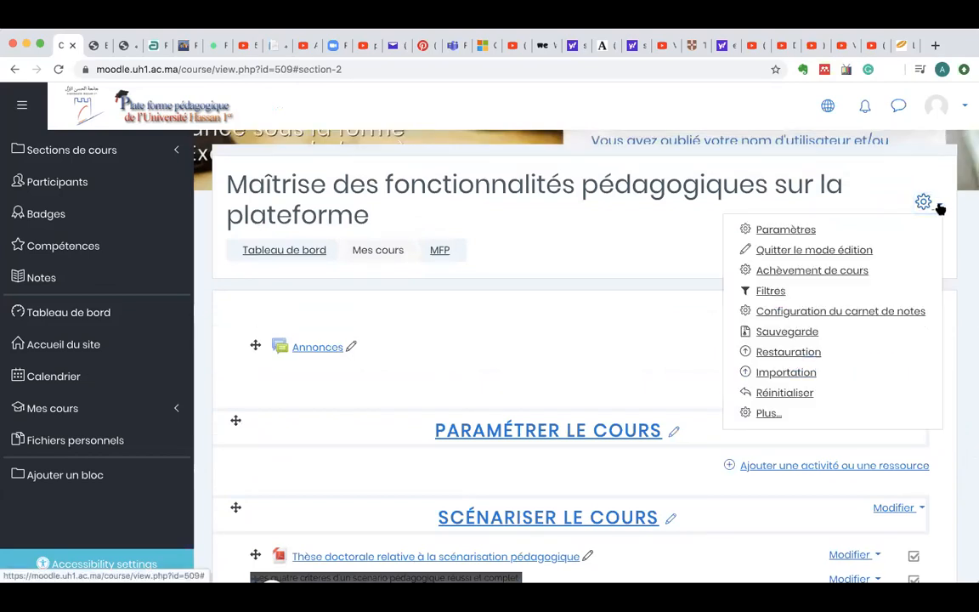
click(828, 252)
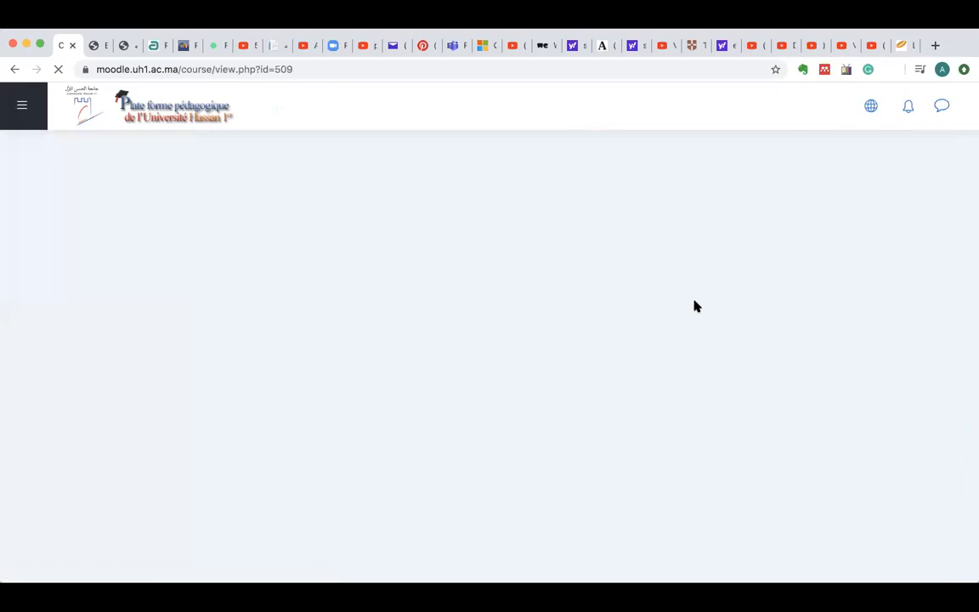
scroll(676, 418, down, 6)
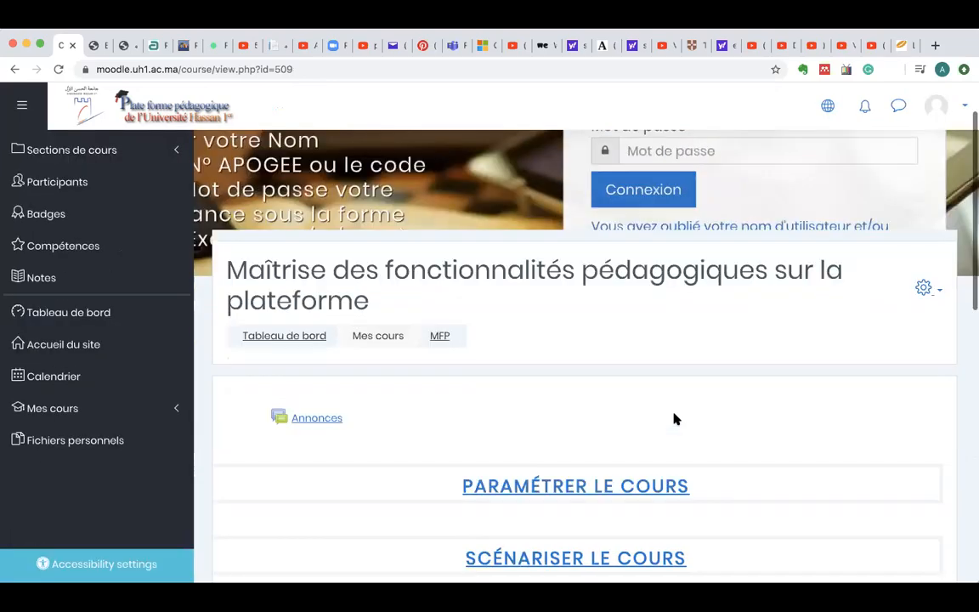
scroll(676, 418, up, 2)
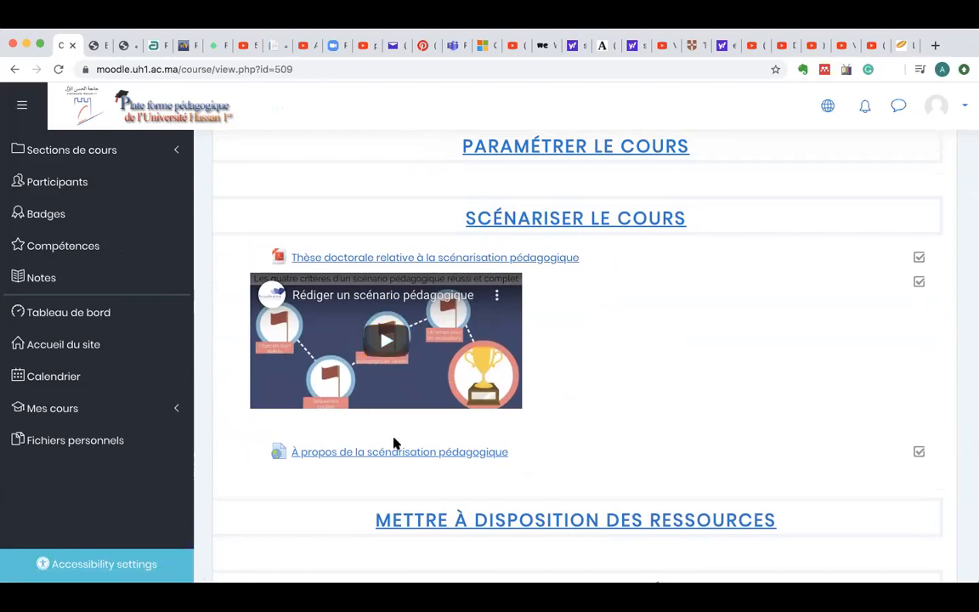
Step: Open "Thèse doctorale relative à la scénarisation pédagogique", look through the PDF's pages and return to the course
click(501, 257)
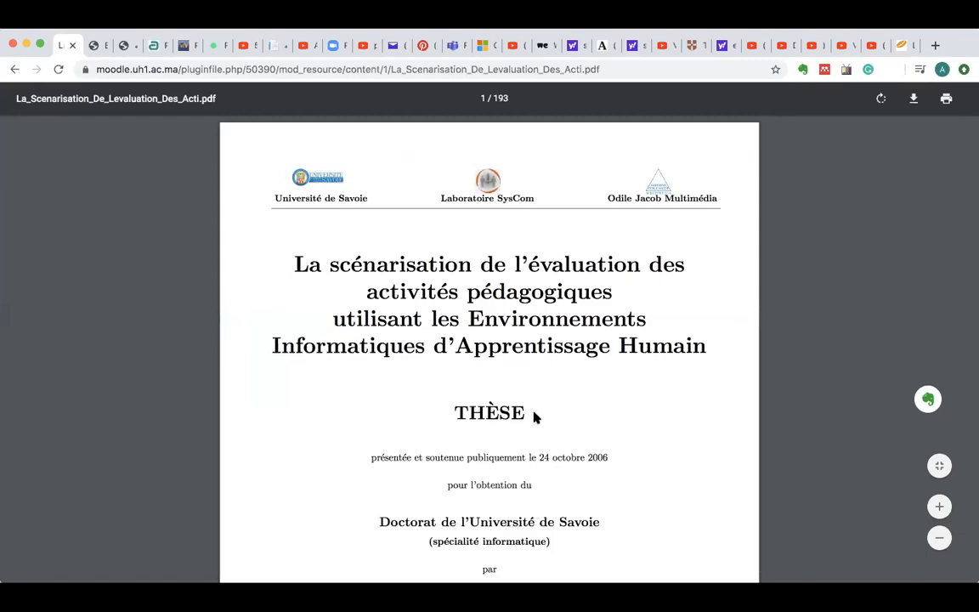
scroll(535, 417, down, 15)
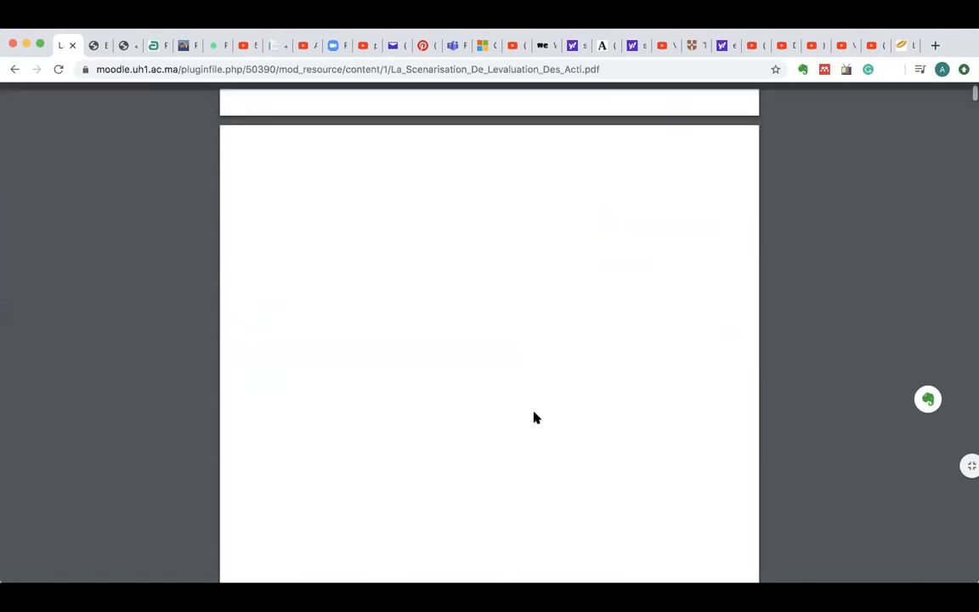
key(Right)
key(Right)
key(Right)
key(Right)
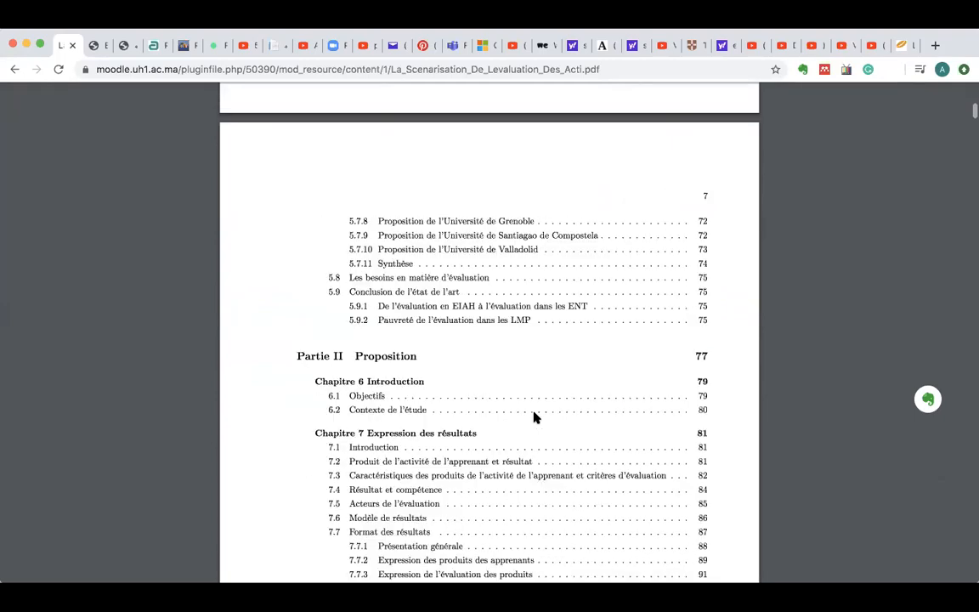
key(Right)
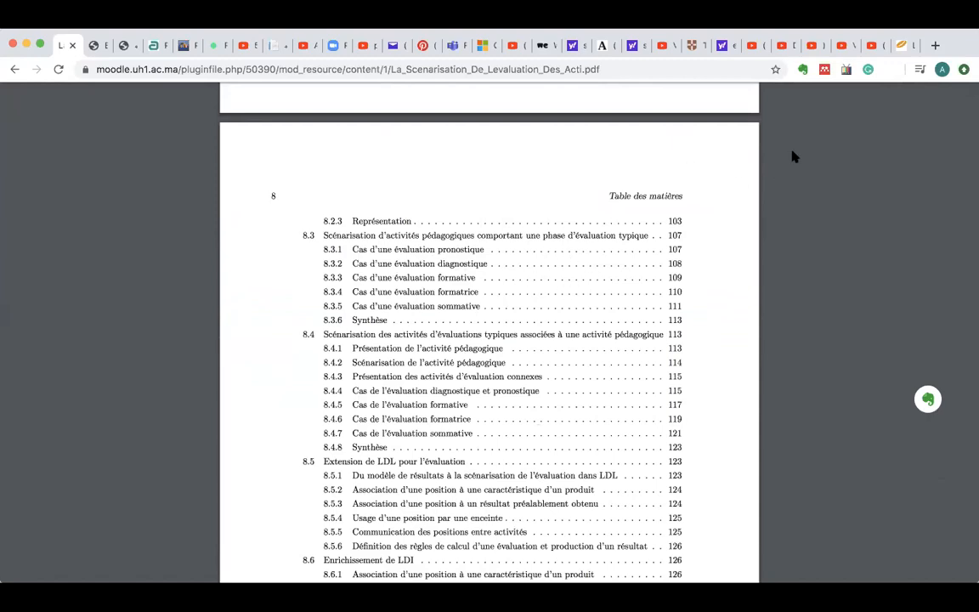
mouse_move(857, 104)
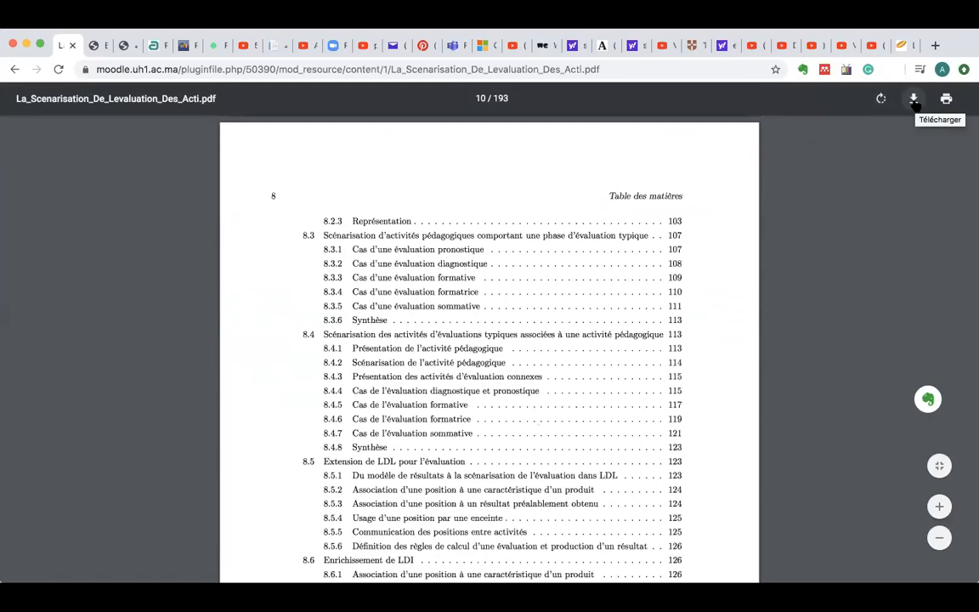
click(940, 539)
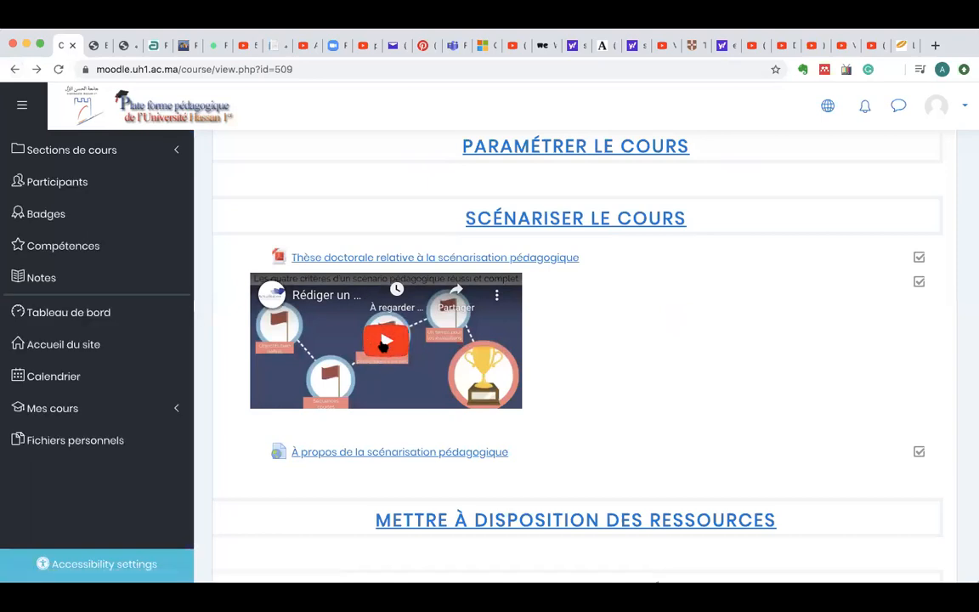
Step: Play the embedded video "Rédiger un scénario pédagogique" on the course page, skip ahead to 0:41, and pause it
click(387, 342)
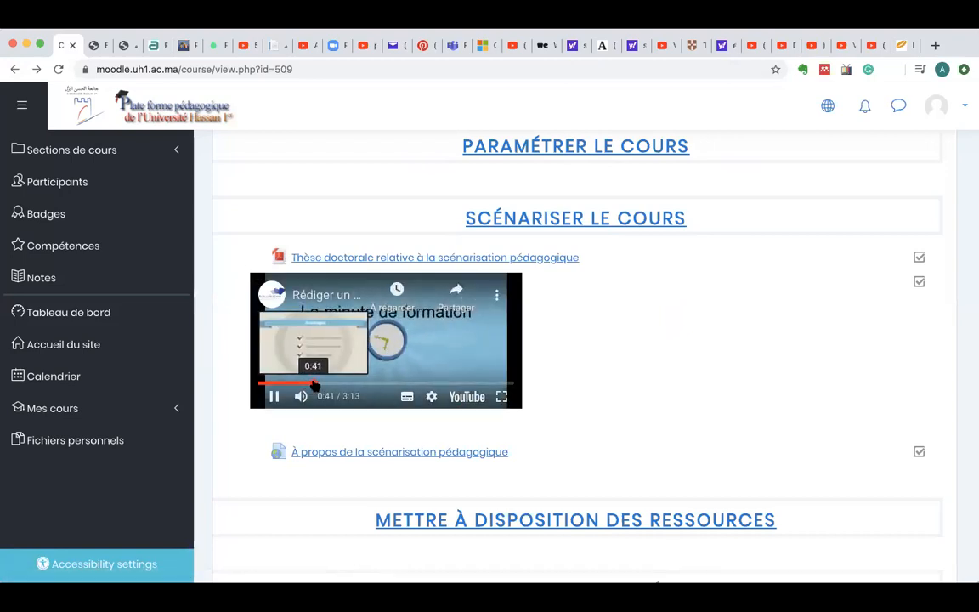
click(314, 385)
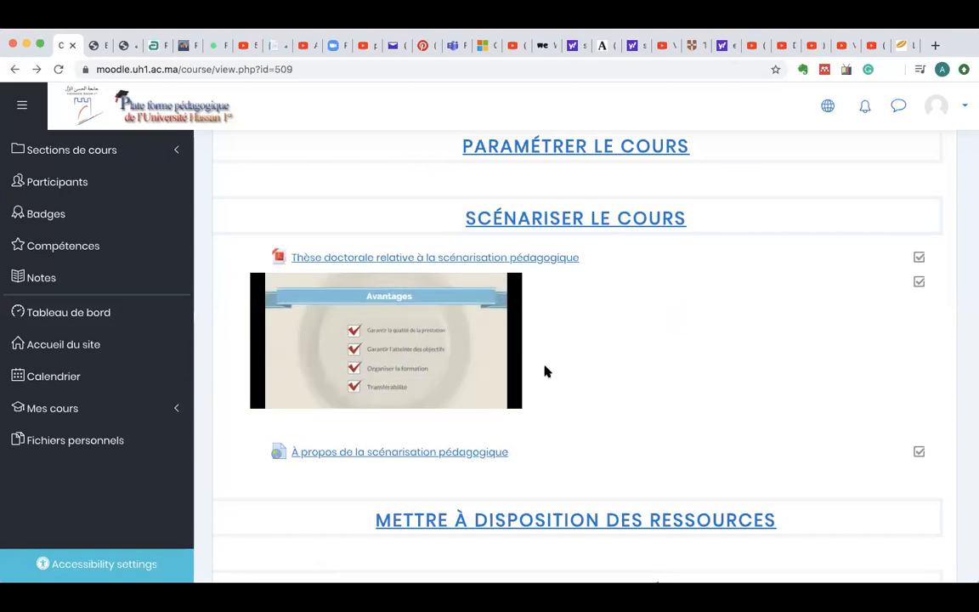
mouse_move(486, 404)
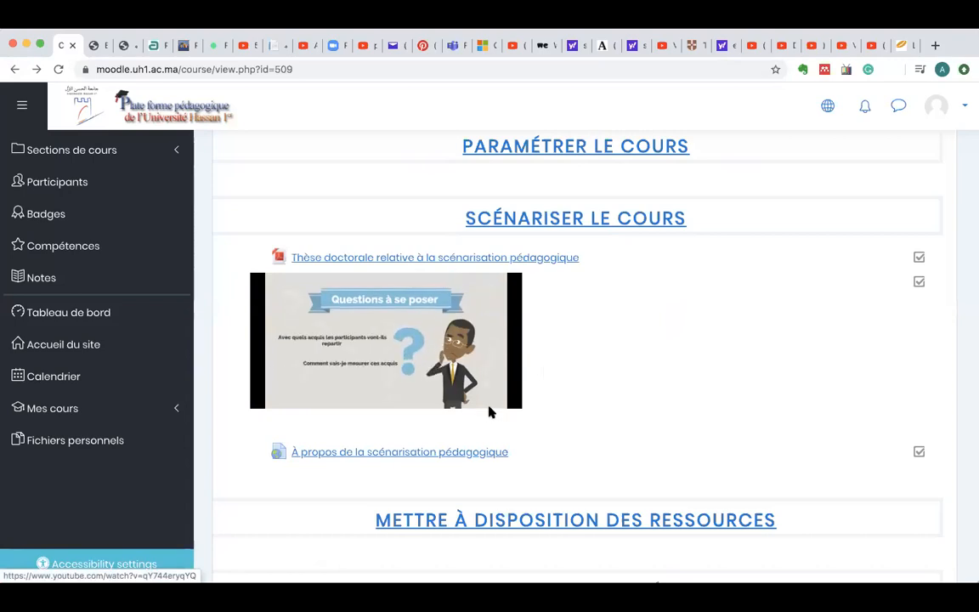
mouse_move(343, 393)
click(274, 396)
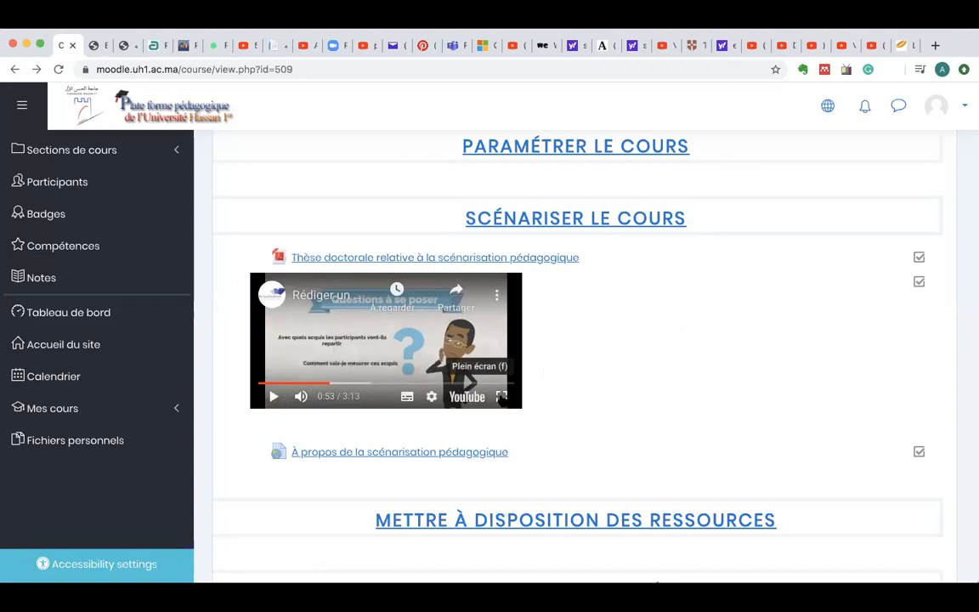
Step: View the paused video in full screen, dismiss the suggested videos, and exit full screen
click(501, 396)
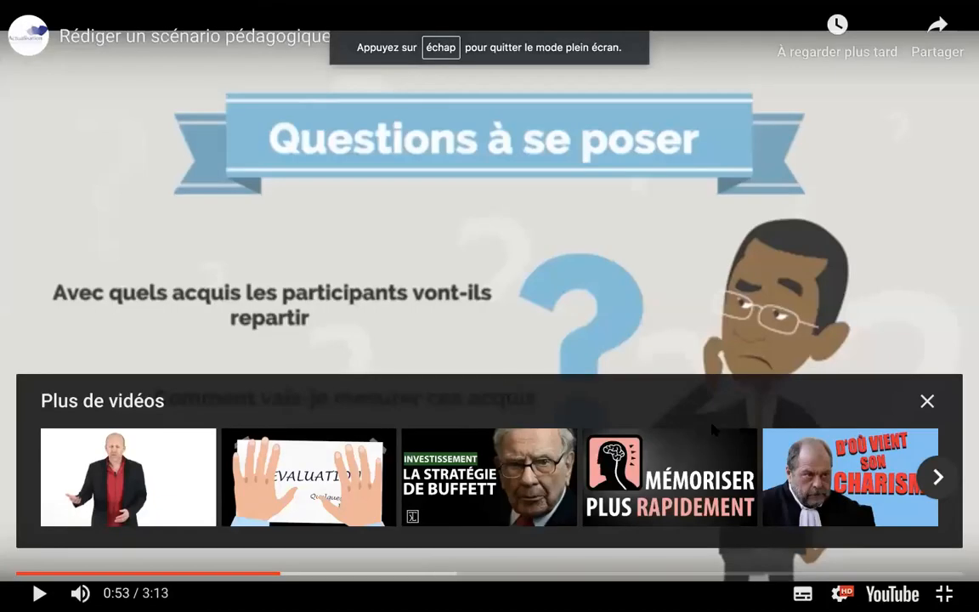
click(928, 402)
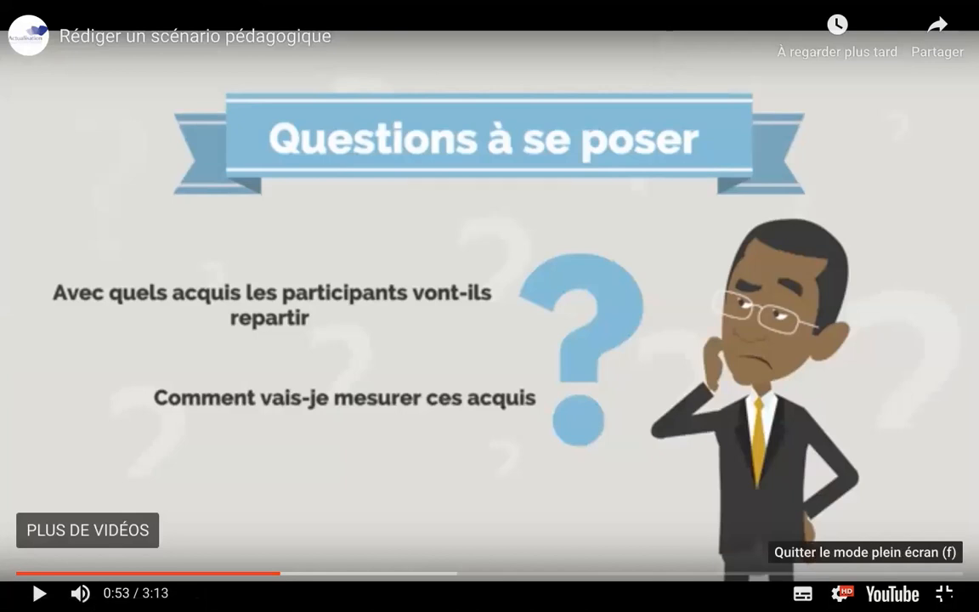
click(943, 593)
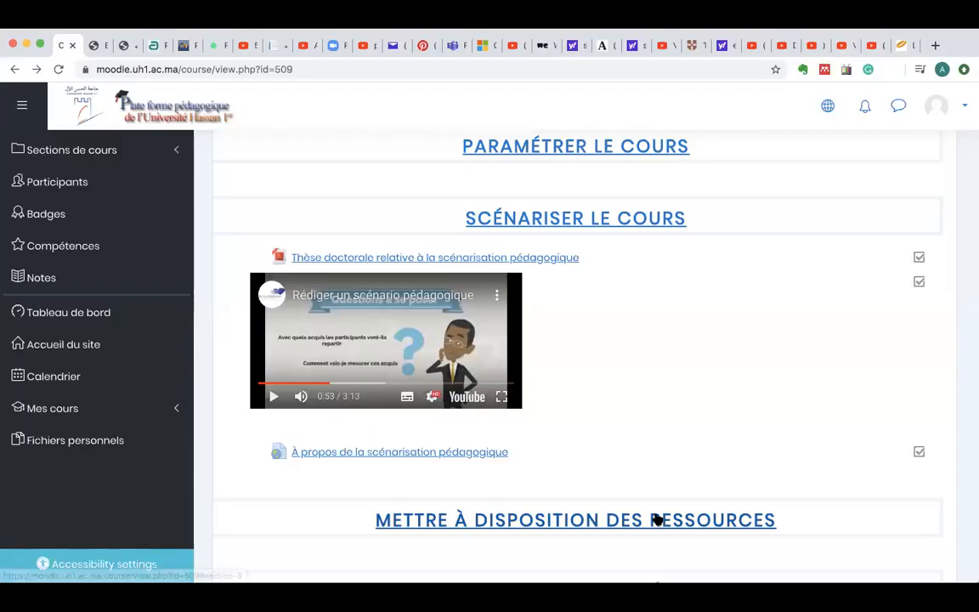
Step: Skip the embedded video to 1:56, play it briefly, and pause it again
drag(332, 387, 415, 386)
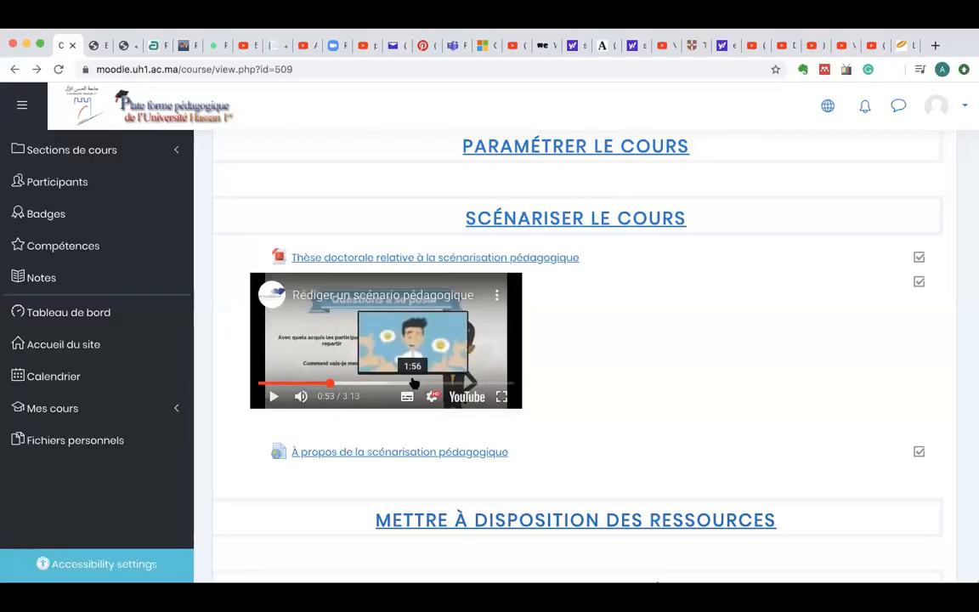
click(272, 397)
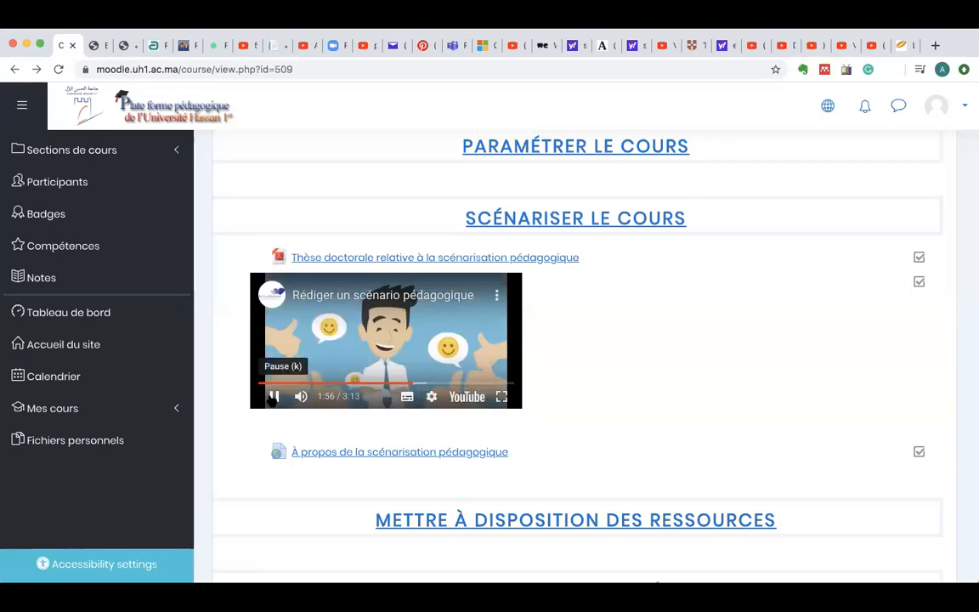
click(274, 397)
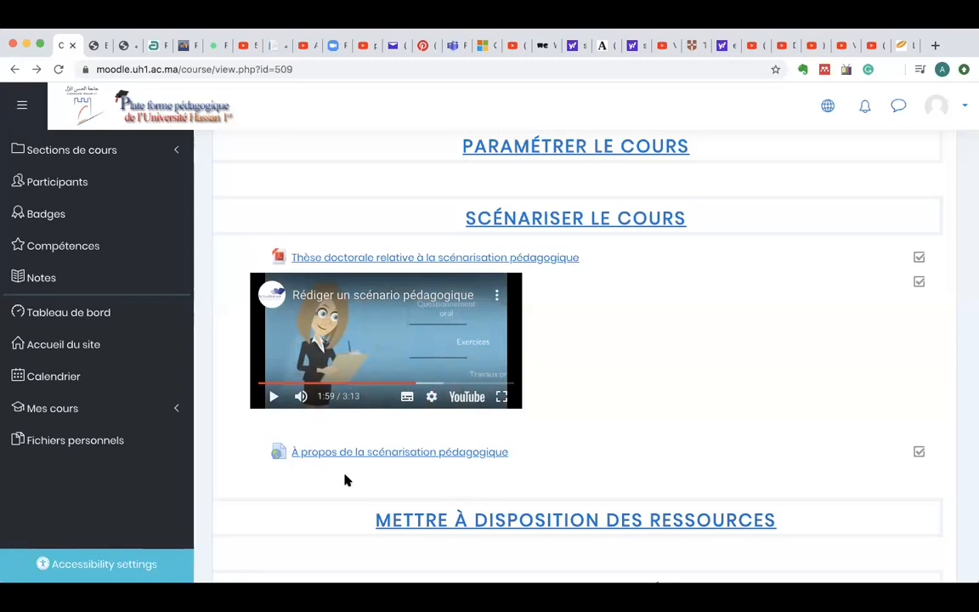
Step: Open the "À propos de la scénarisation pédagogique" link to check its pop-up window, then close it and return to the course
click(404, 459)
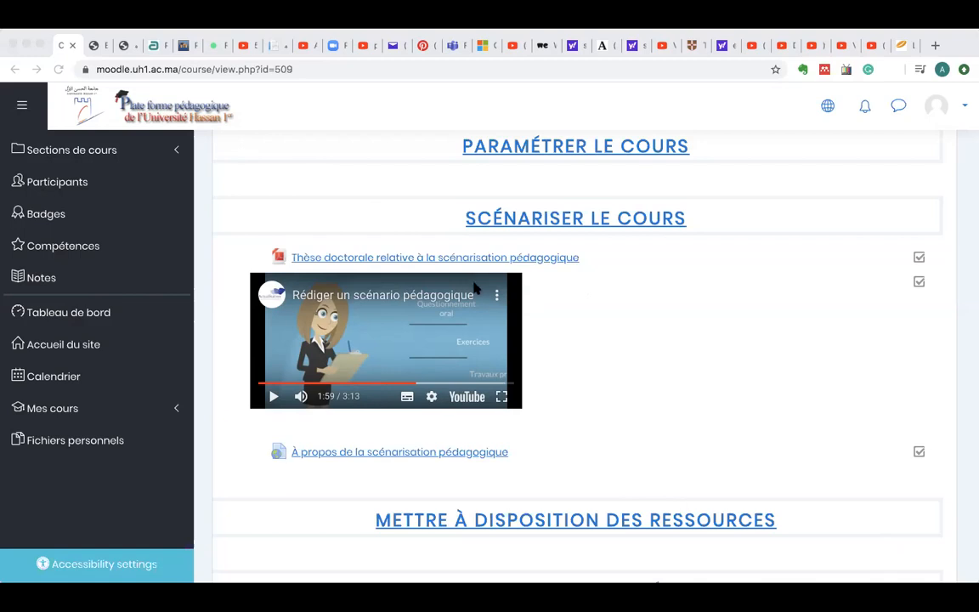
click(12, 39)
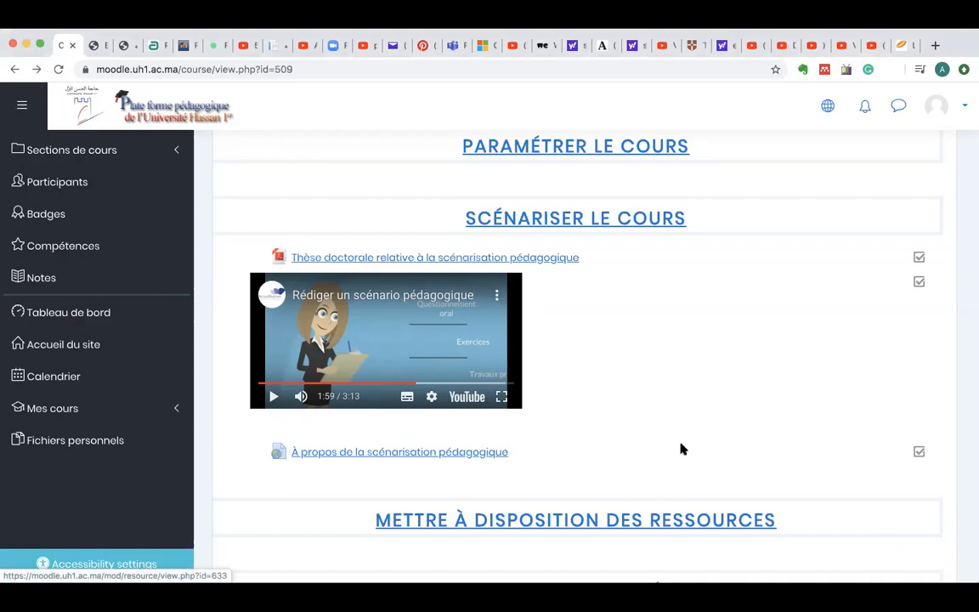
scroll(680, 449, up, 5)
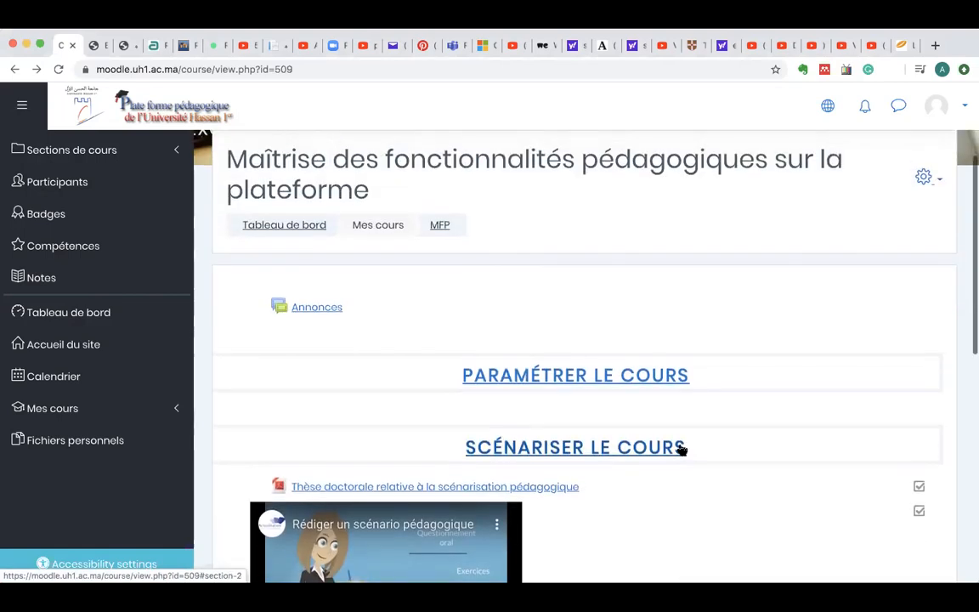